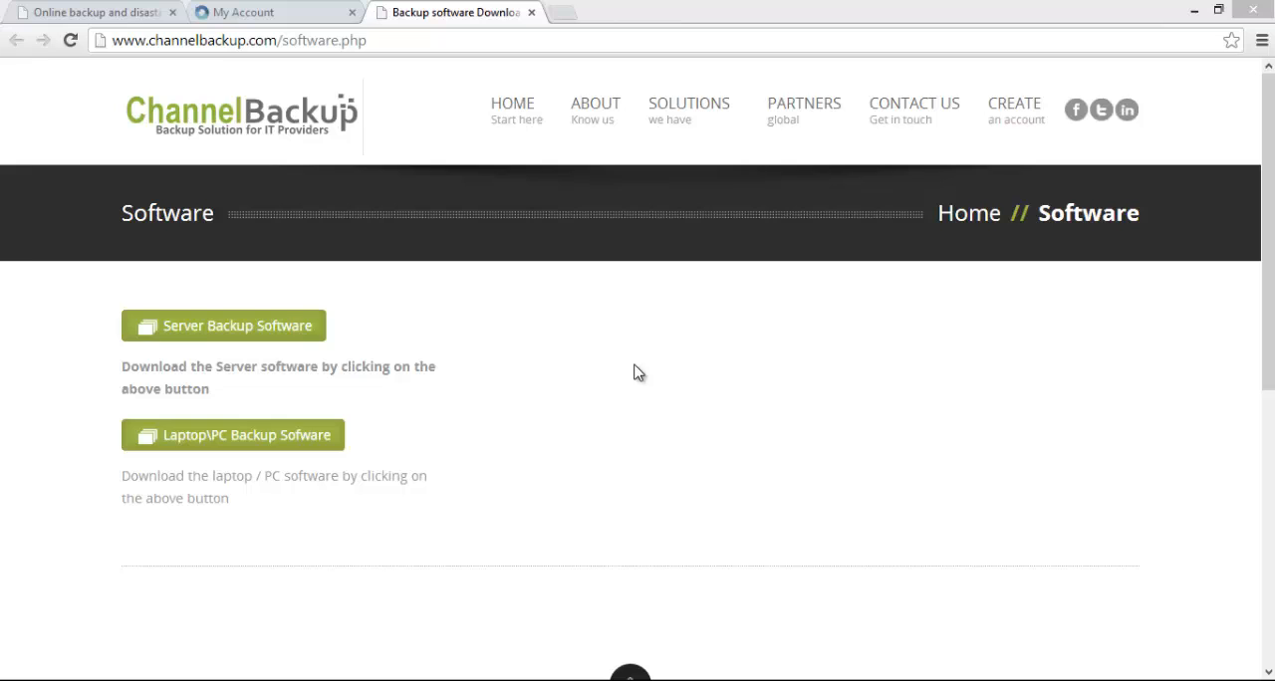
{"action": "left_click", "coordinate": [257, 328]}
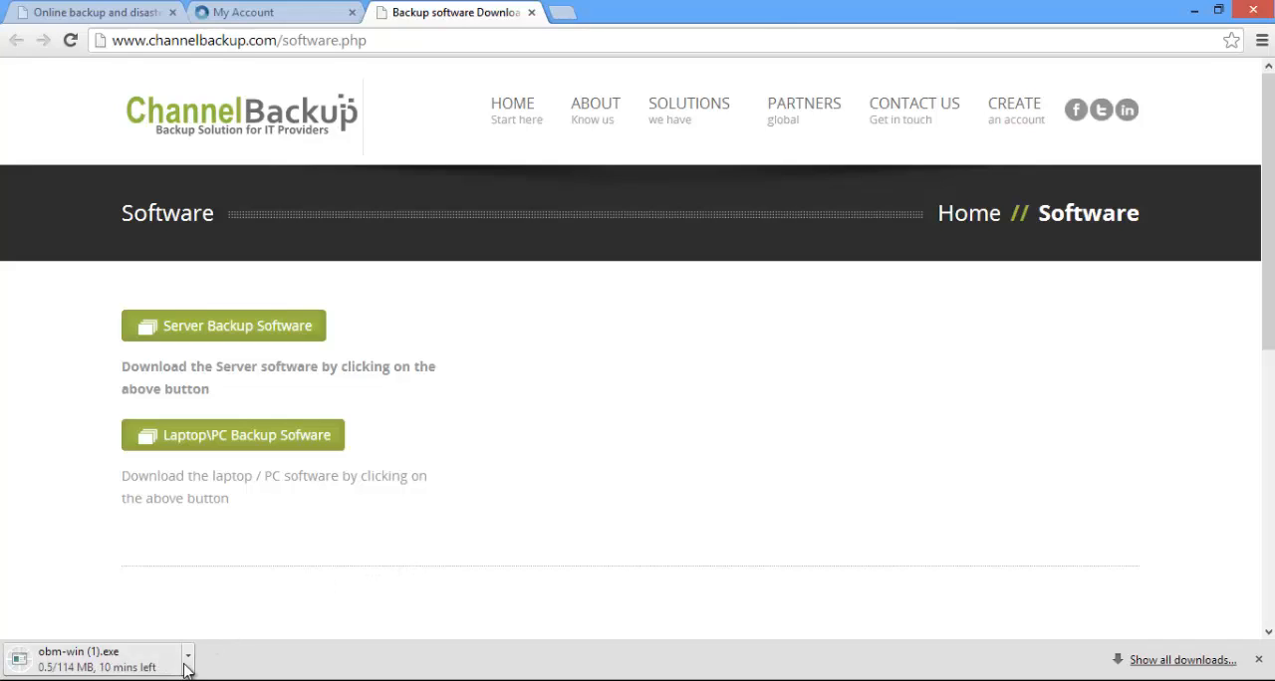
{"action": "left_click", "coordinate": [187, 659]}
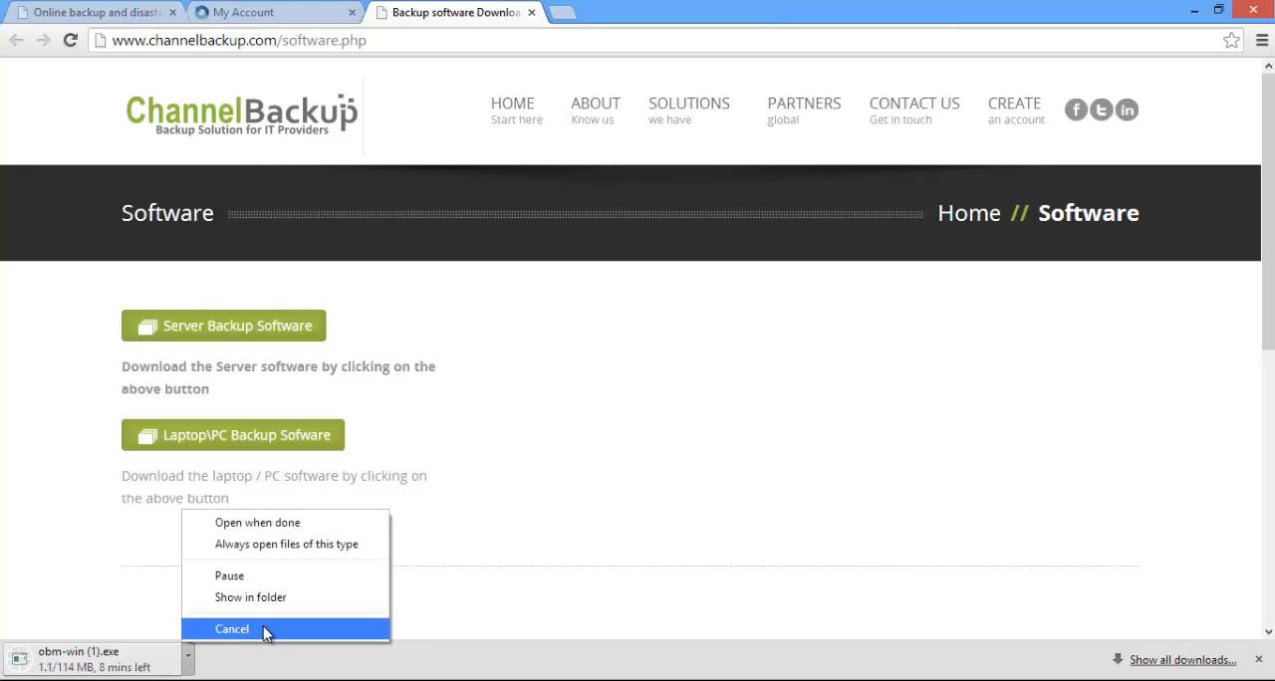
{"action": "left_click", "coordinate": [266, 631]}
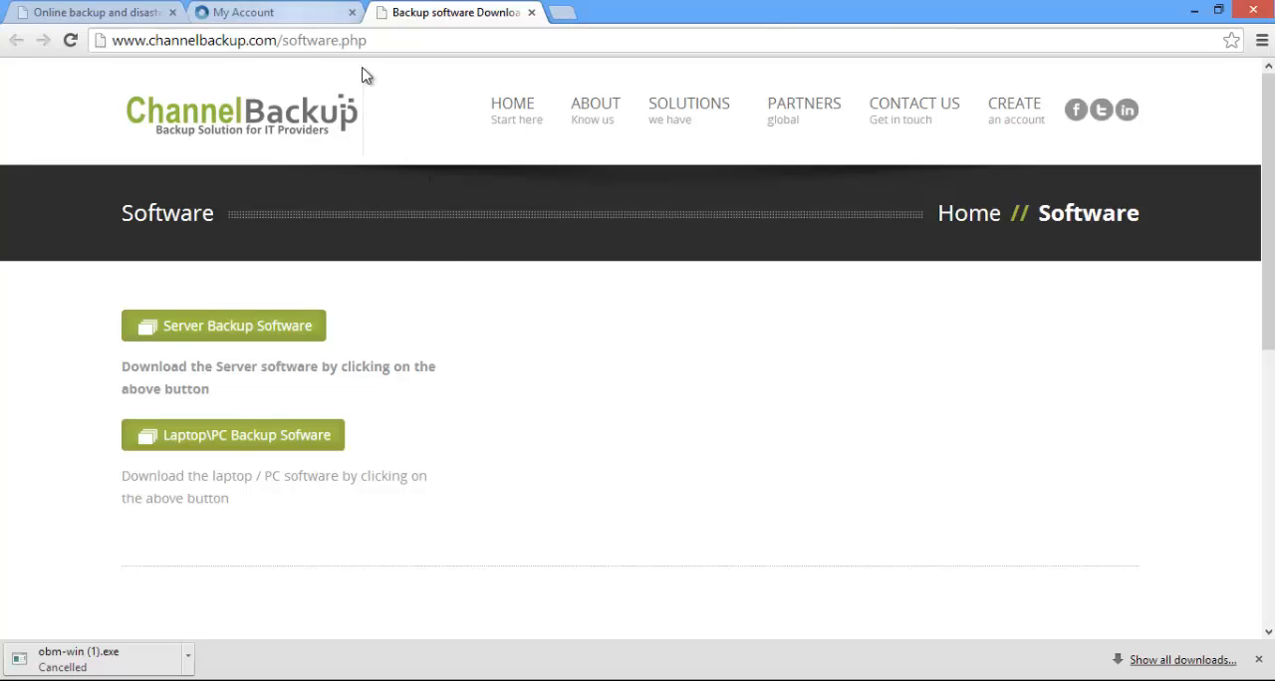
Run the obm-win installer from the Downloads folder in File Explorer, allow it to start, and close the folder window
{"action": "left_click", "coordinate": [418, 680]}
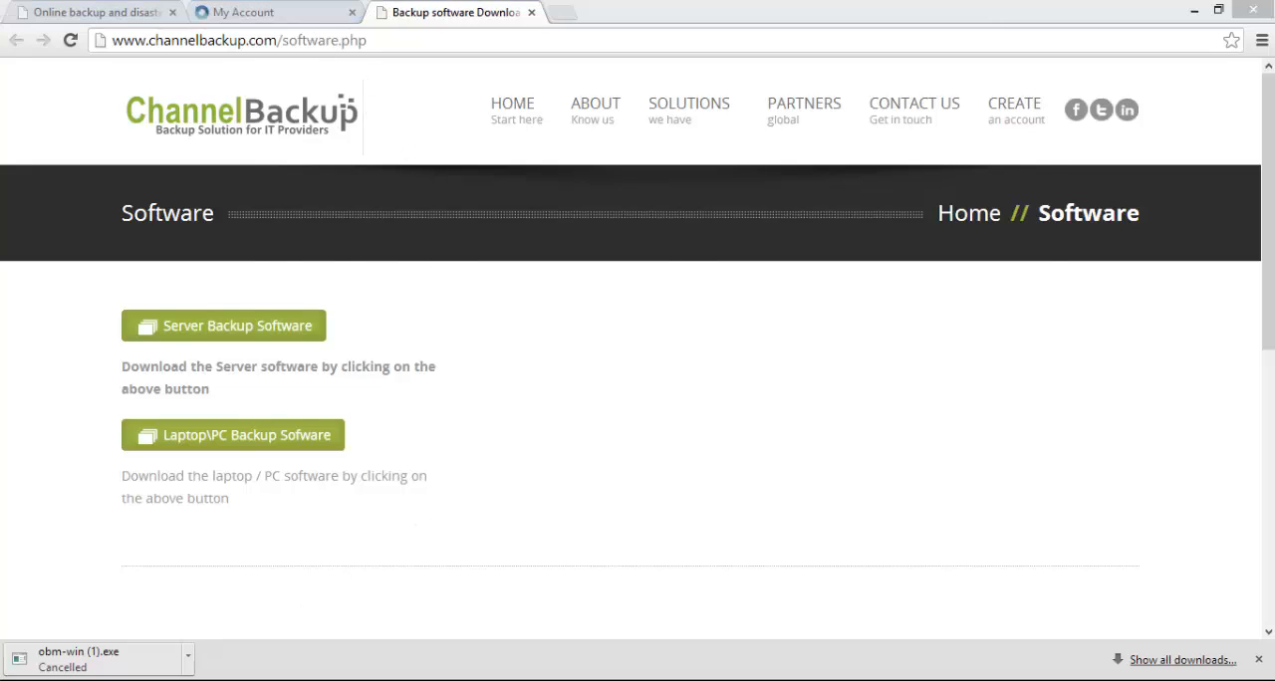
{"action": "left_click", "coordinate": [331, 213]}
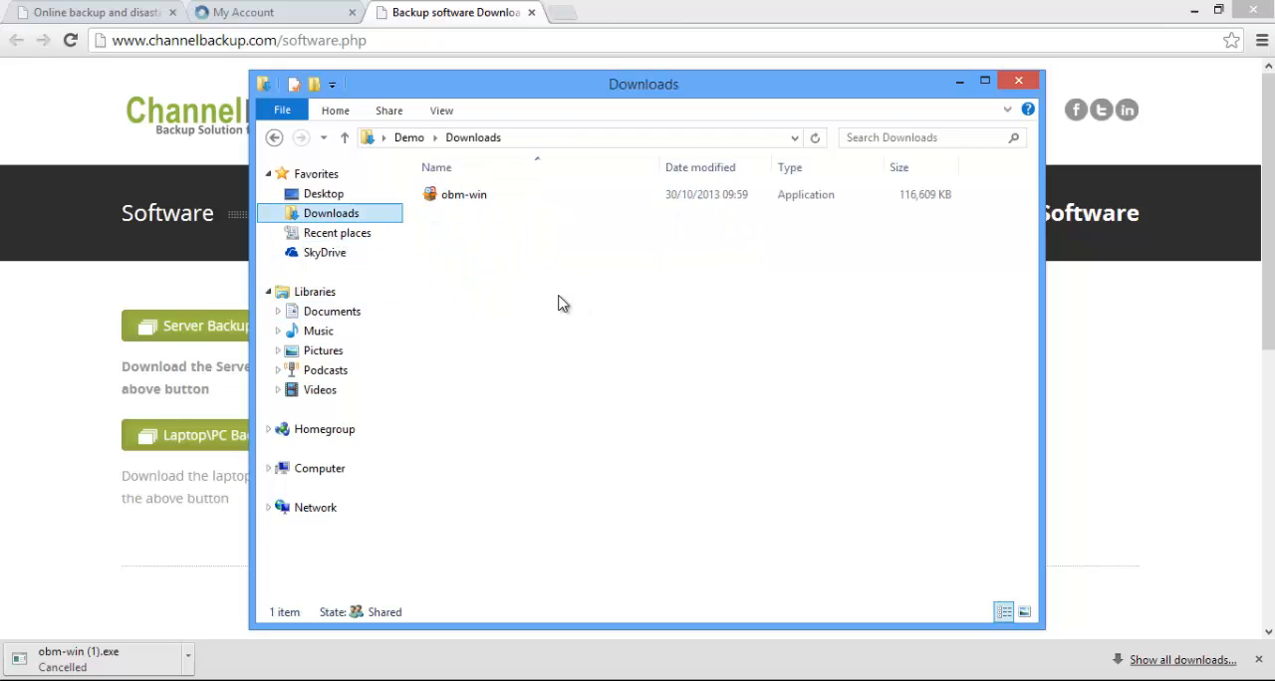
{"action": "double_click", "coordinate": [444, 196]}
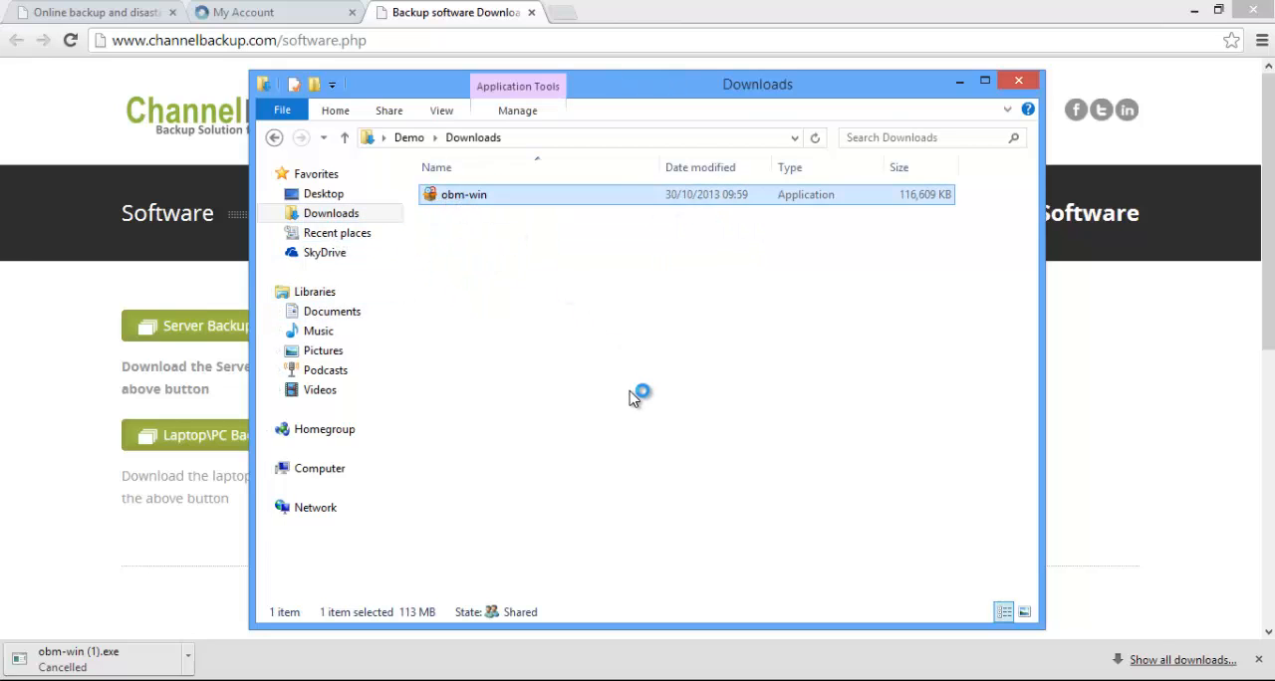
{"action": "left_click", "coordinate": [735, 370]}
{"action": "left_click", "coordinate": [1021, 82]}
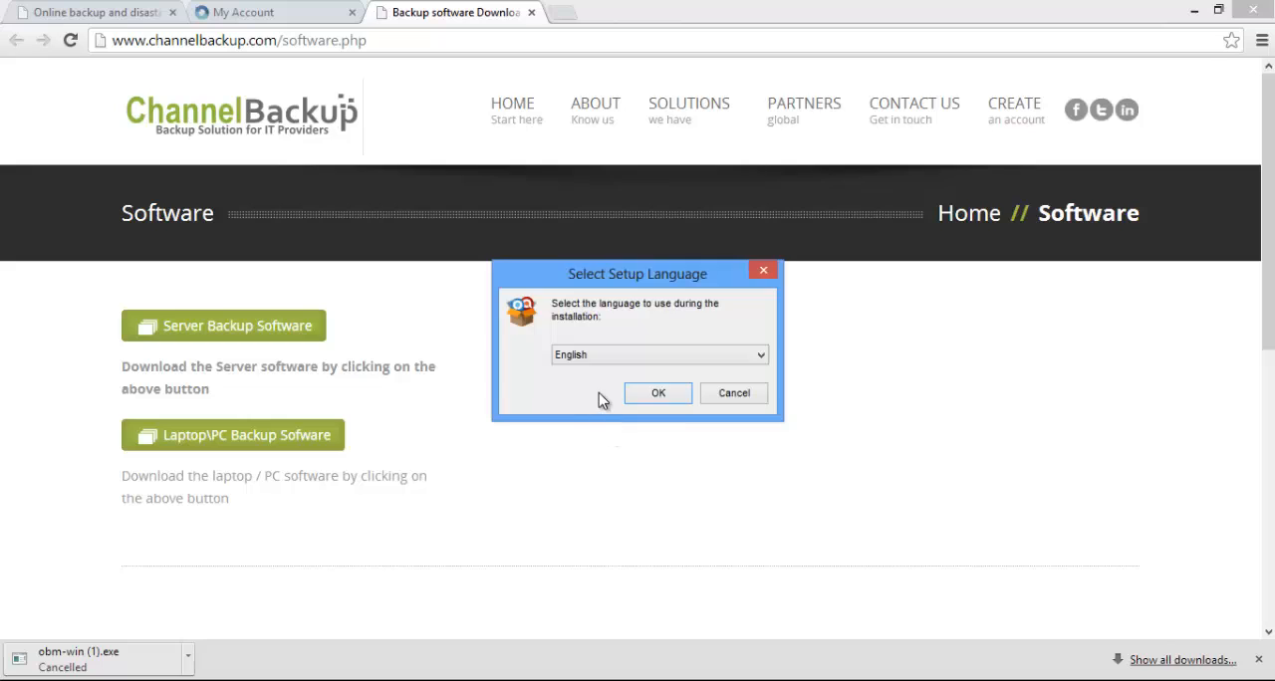
Use English as the setup language, proceed past the welcome page, and accept the AhsayOBM license agreement
{"action": "left_click", "coordinate": [645, 395]}
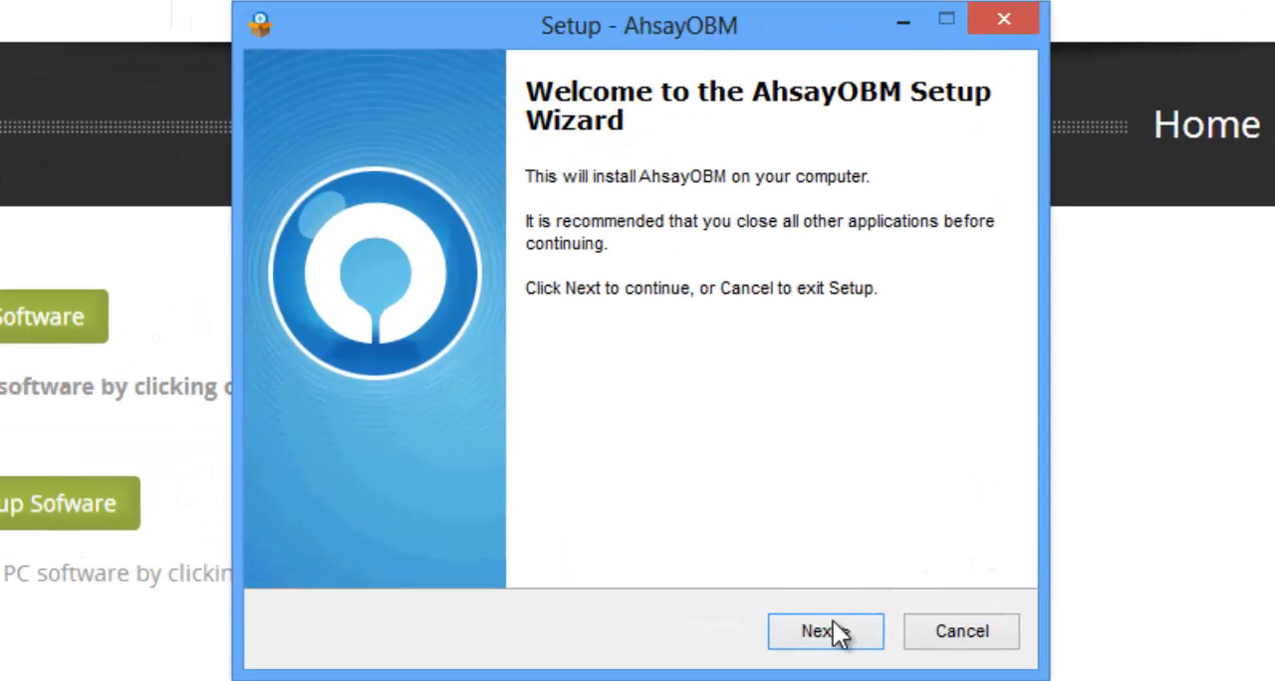
{"action": "left_click", "coordinate": [751, 511]}
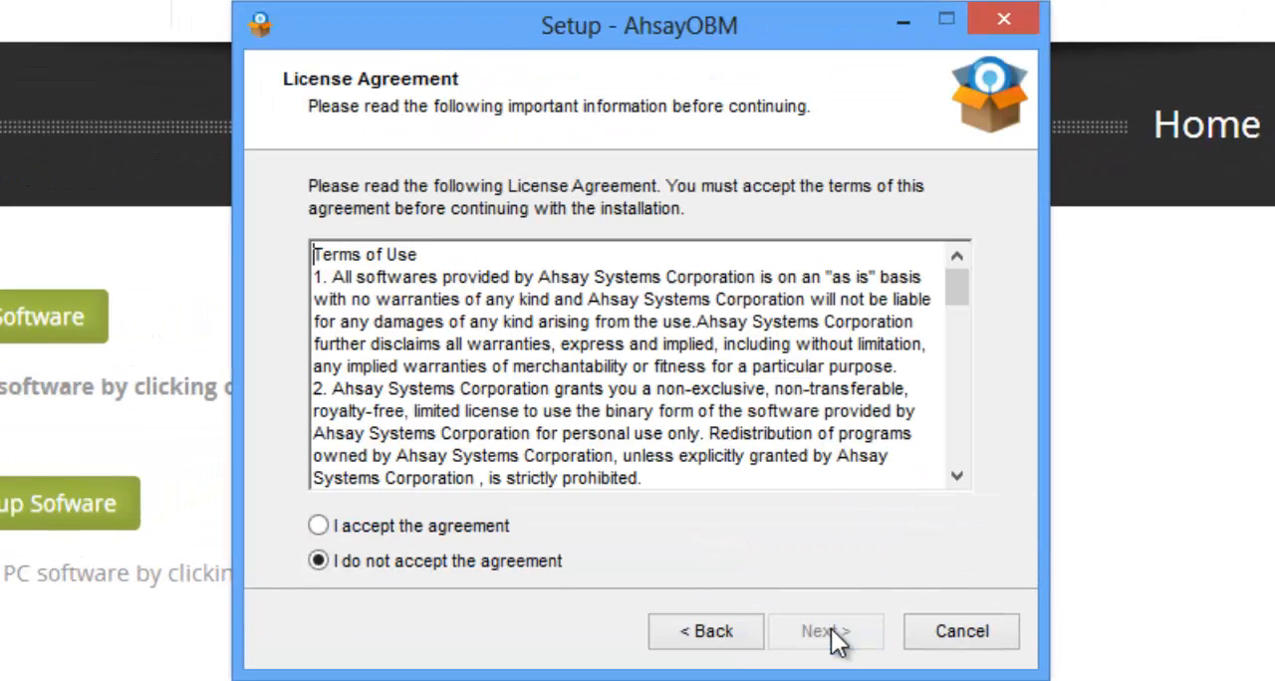
{"action": "left_click", "coordinate": [468, 528]}
{"action": "left_click", "coordinate": [823, 637]}
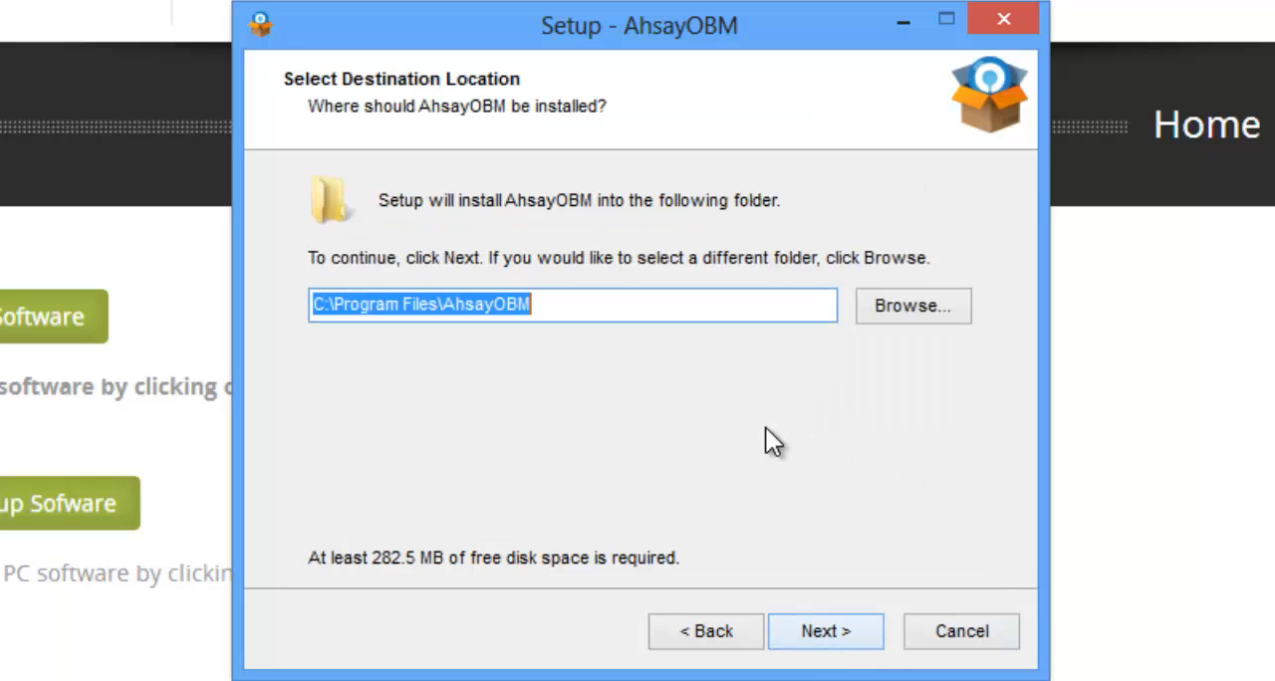
Install AhsayOBM in C:\Program Files\AhsayOBM for anyone who uses this computer, and finish setup with the launch option enabled
{"action": "left_click", "coordinate": [843, 629]}
{"action": "left_click", "coordinate": [770, 501]}
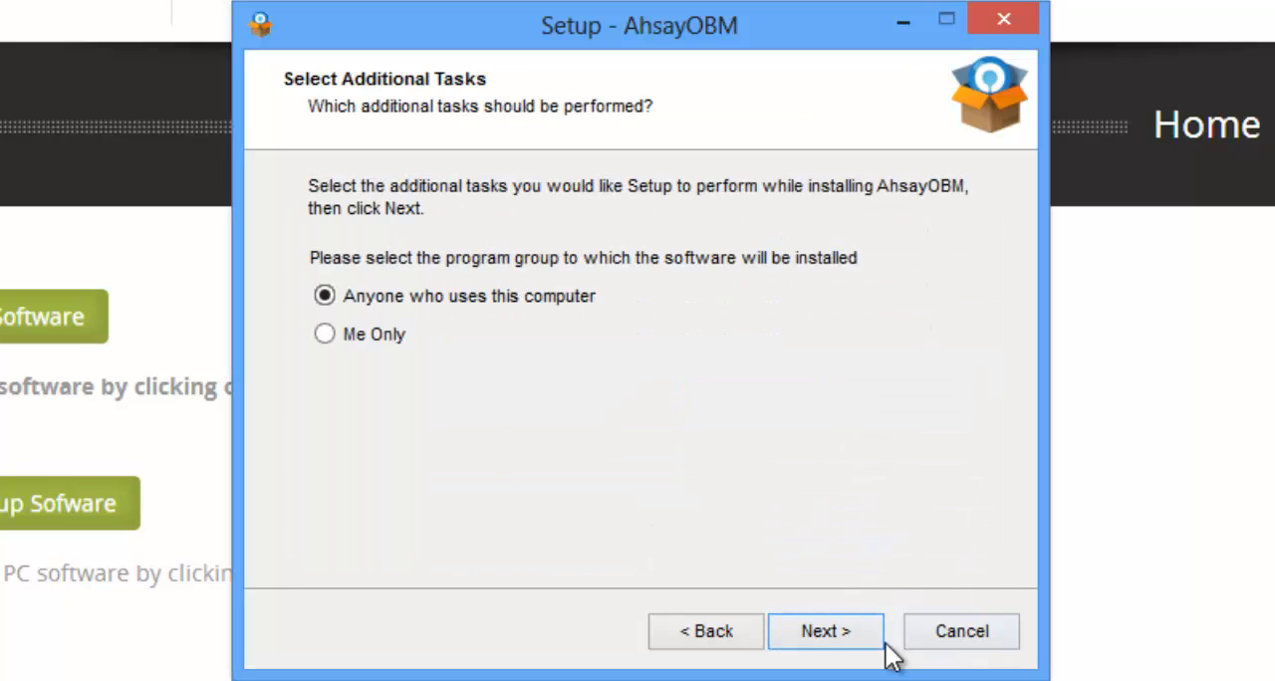
{"action": "left_click", "coordinate": [827, 635]}
{"action": "left_click", "coordinate": [828, 634]}
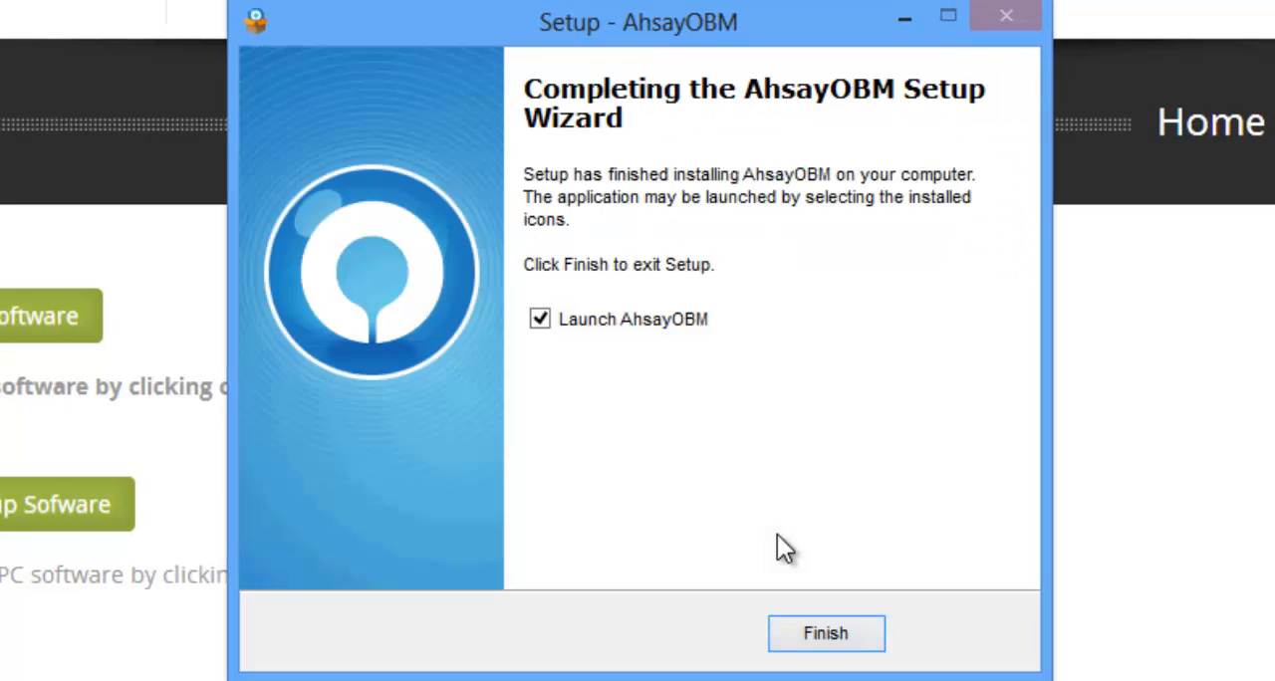
{"action": "left_click", "coordinate": [840, 635]}
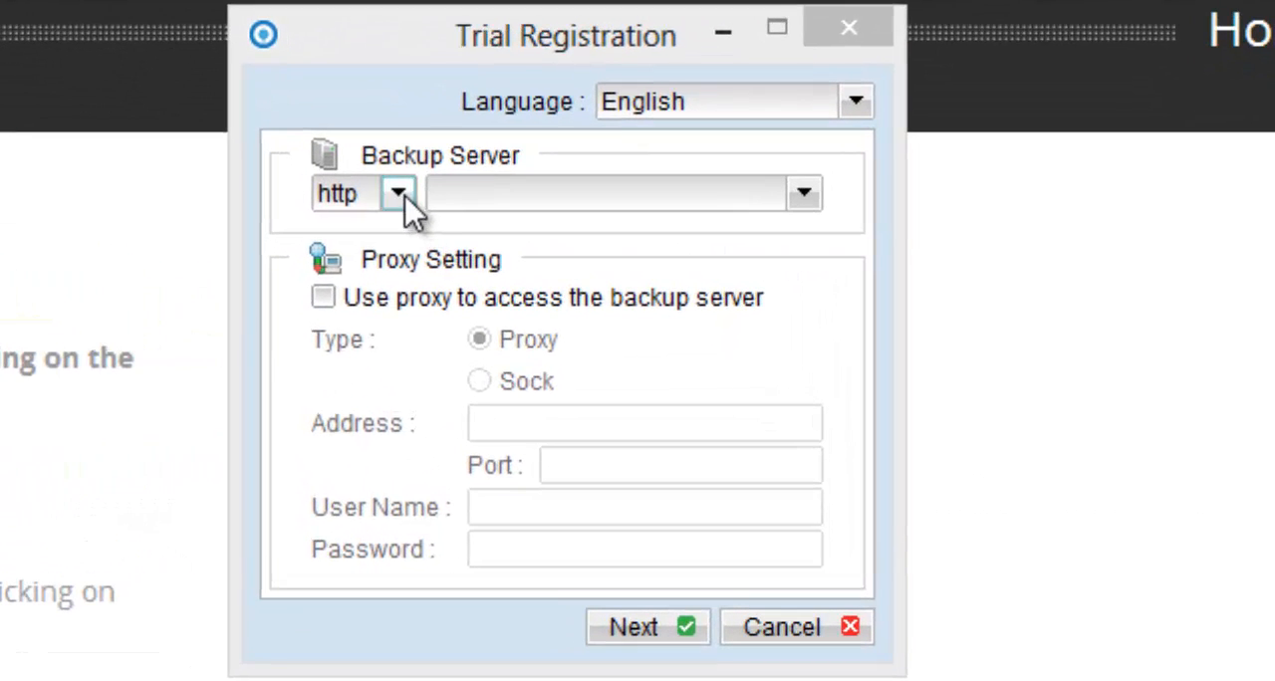
Set the backup server to backup.outlookinthecloud.com using the https protocol
{"action": "left_click", "coordinate": [397, 193]}
{"action": "left_click", "coordinate": [397, 267]}
{"action": "left_click", "coordinate": [521, 195]}
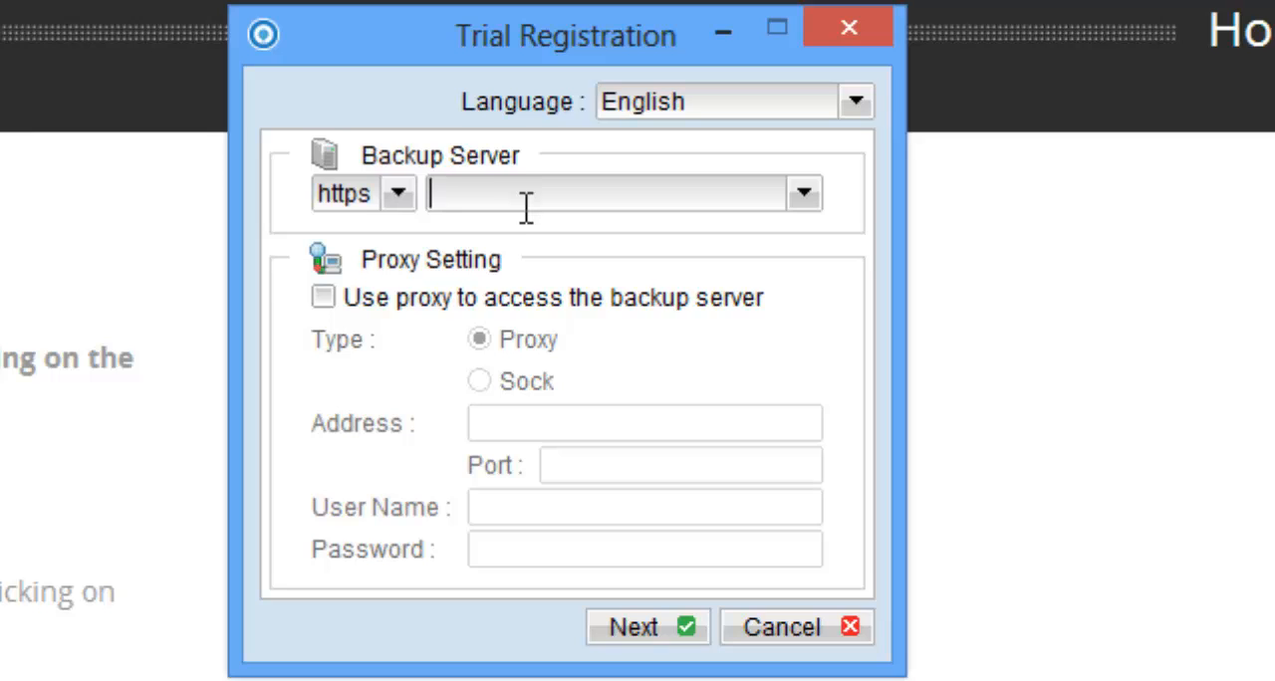
{"action": "type", "text": "backup"}
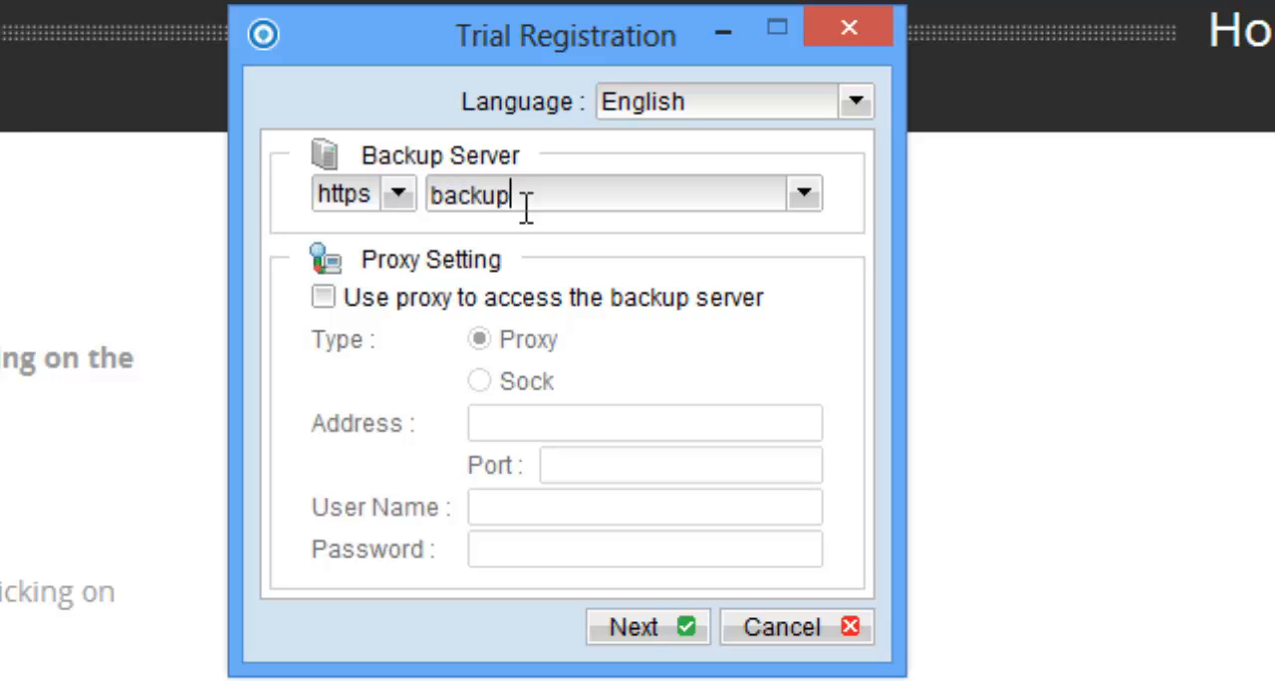
{"action": "type", "text": ".cutlookin"}
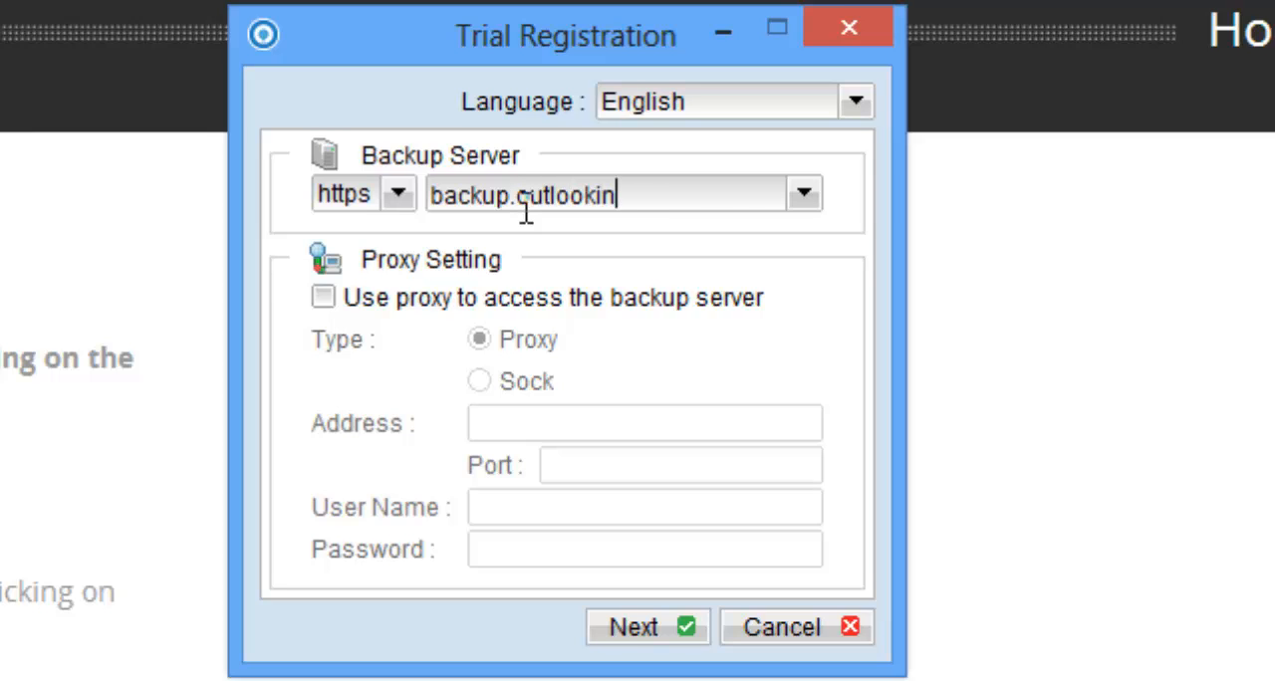
{"action": "type", "text": "thecloud.c"}
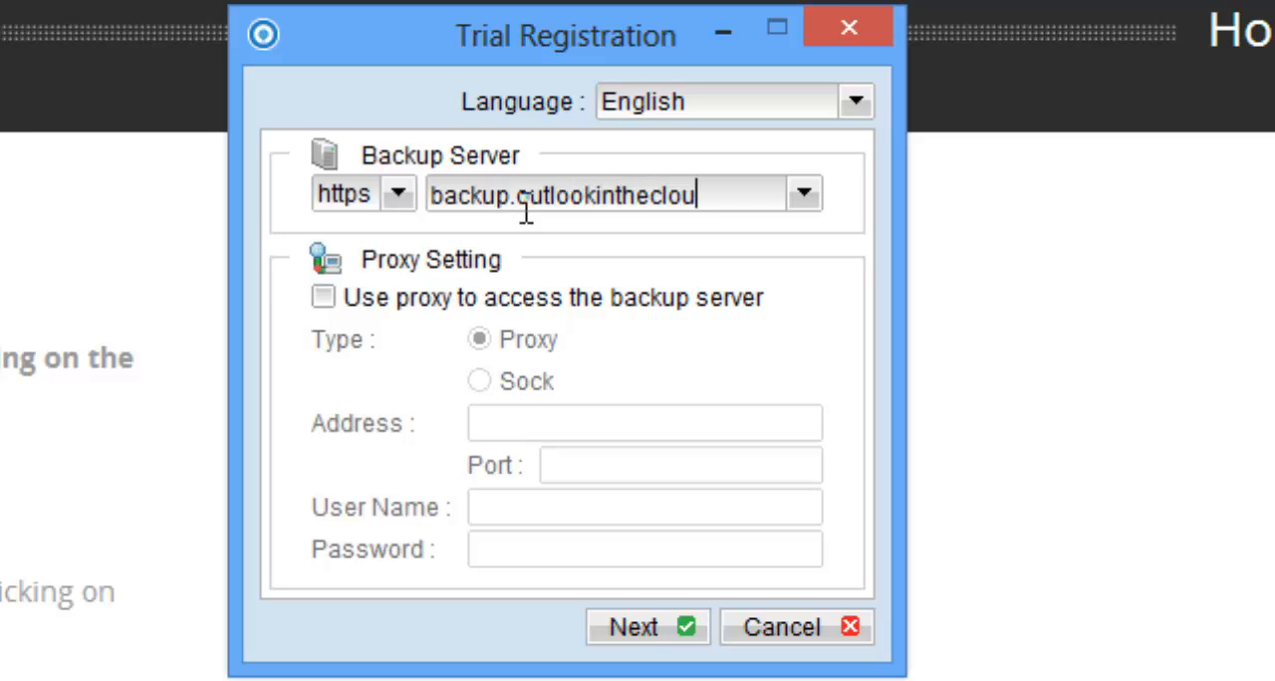
{"action": "type", "text": "om"}
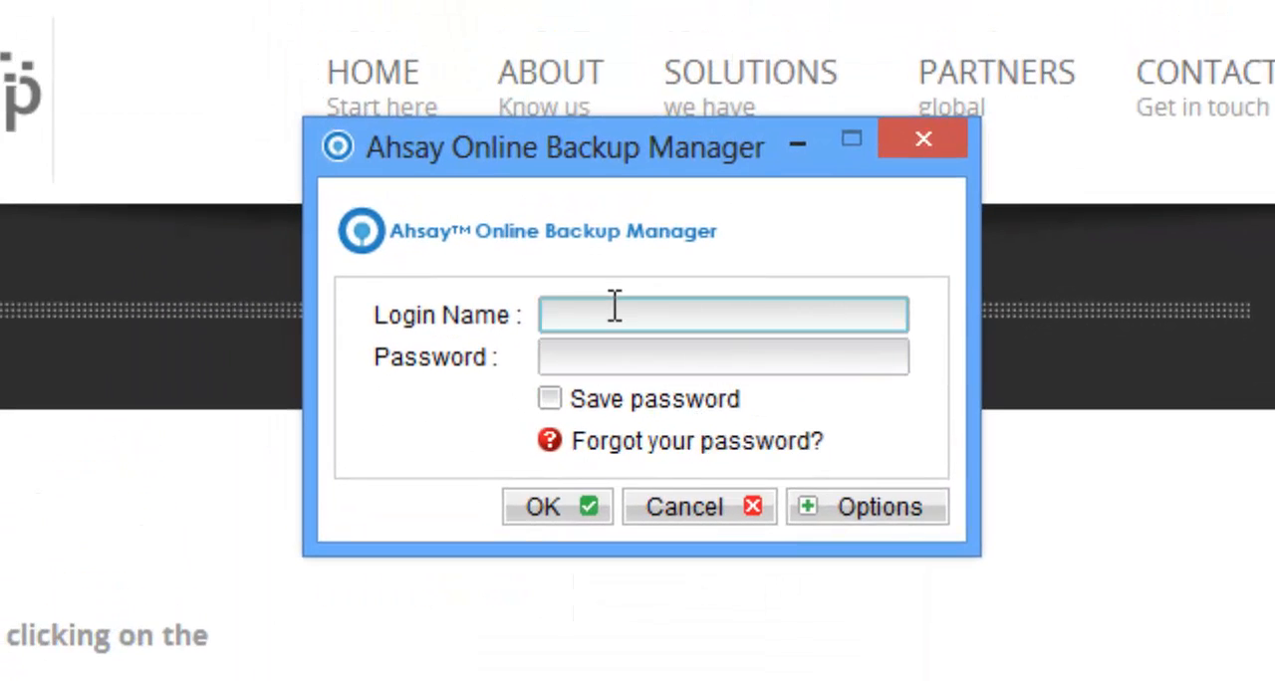
Fill in the login name Server1 and the account password in the login window
{"action": "type", "text": "Server1"}
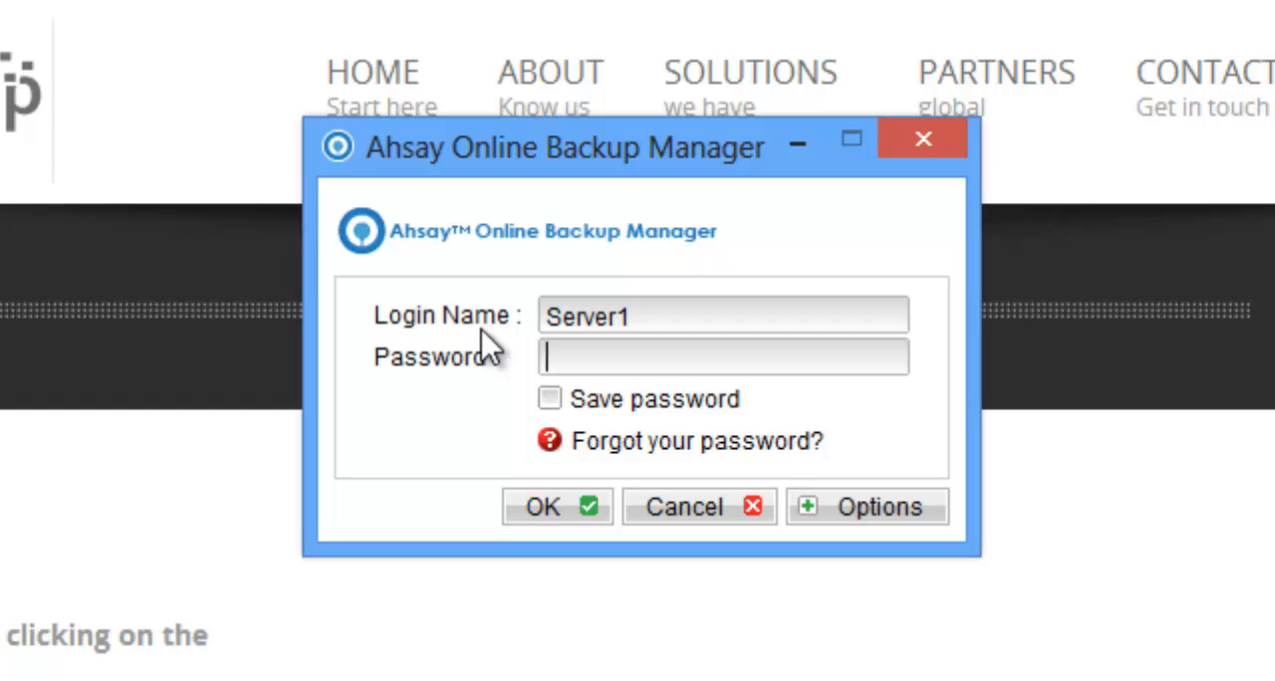
{"action": "type", "text": "•••••••"}
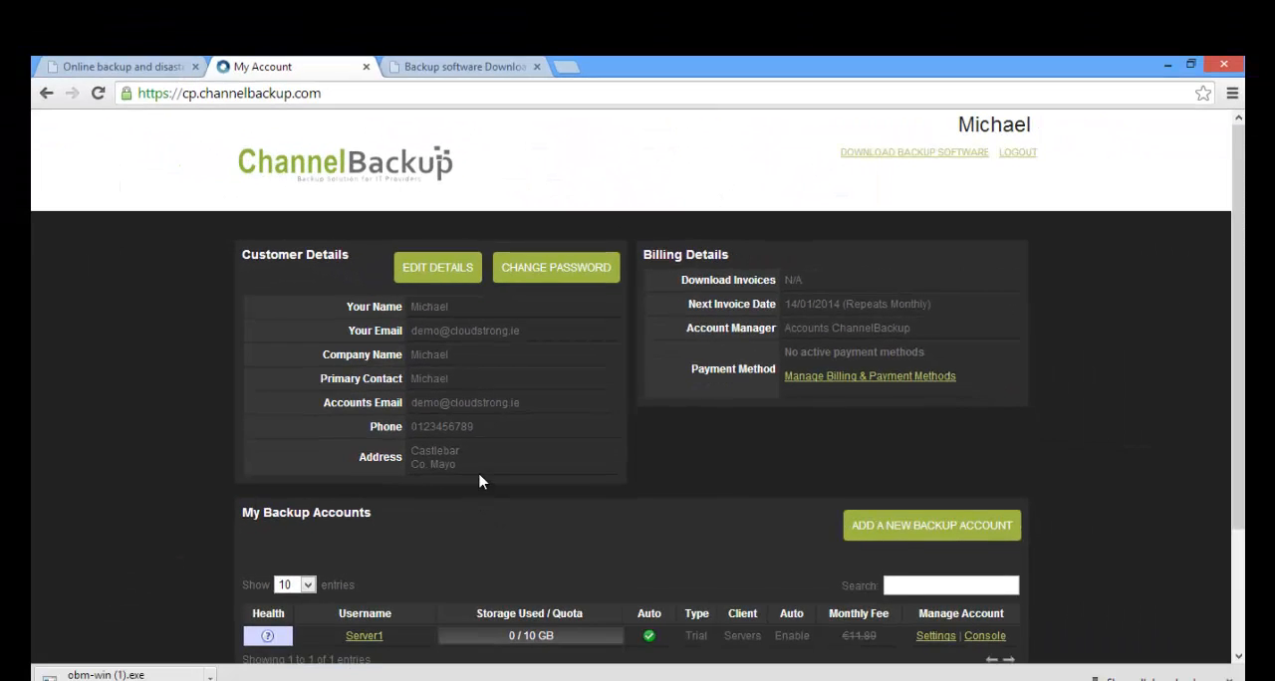
Open the Server1 backup account in the ChannelBackup web control panel and review its login name and server details
{"action": "scroll", "coordinate": [479, 482], "scroll_direction": "down", "scroll_amount": 3}
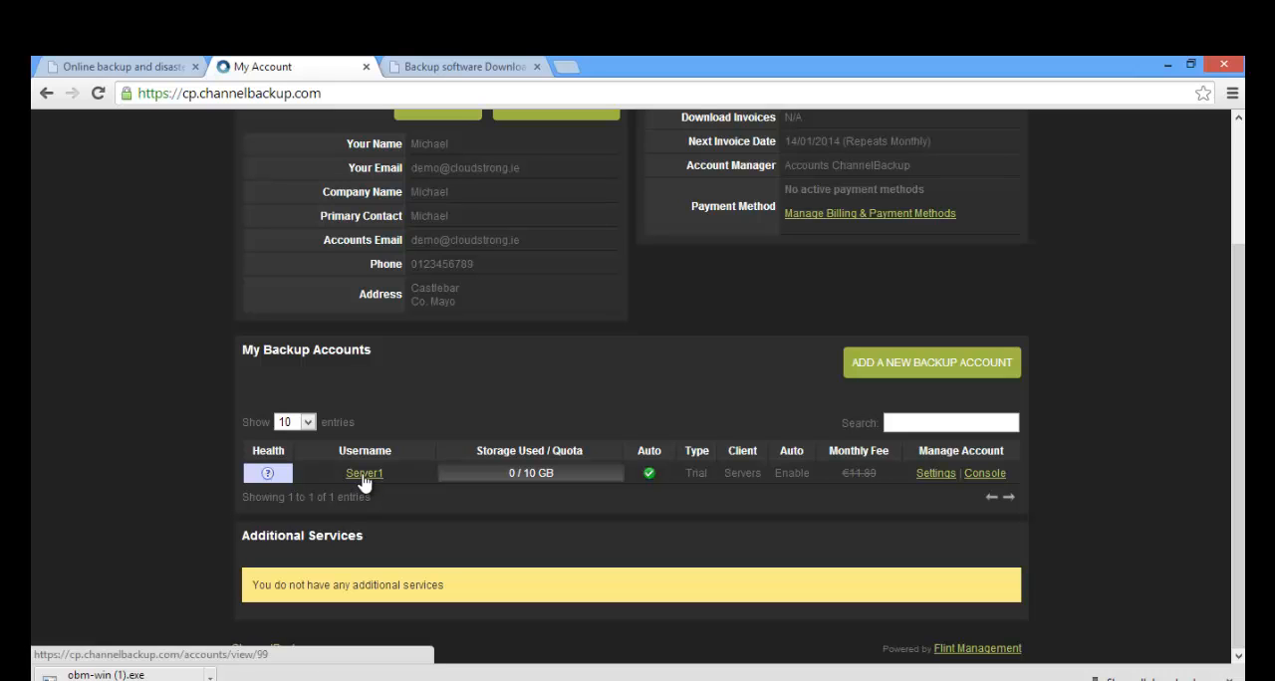
{"action": "left_click", "coordinate": [363, 477]}
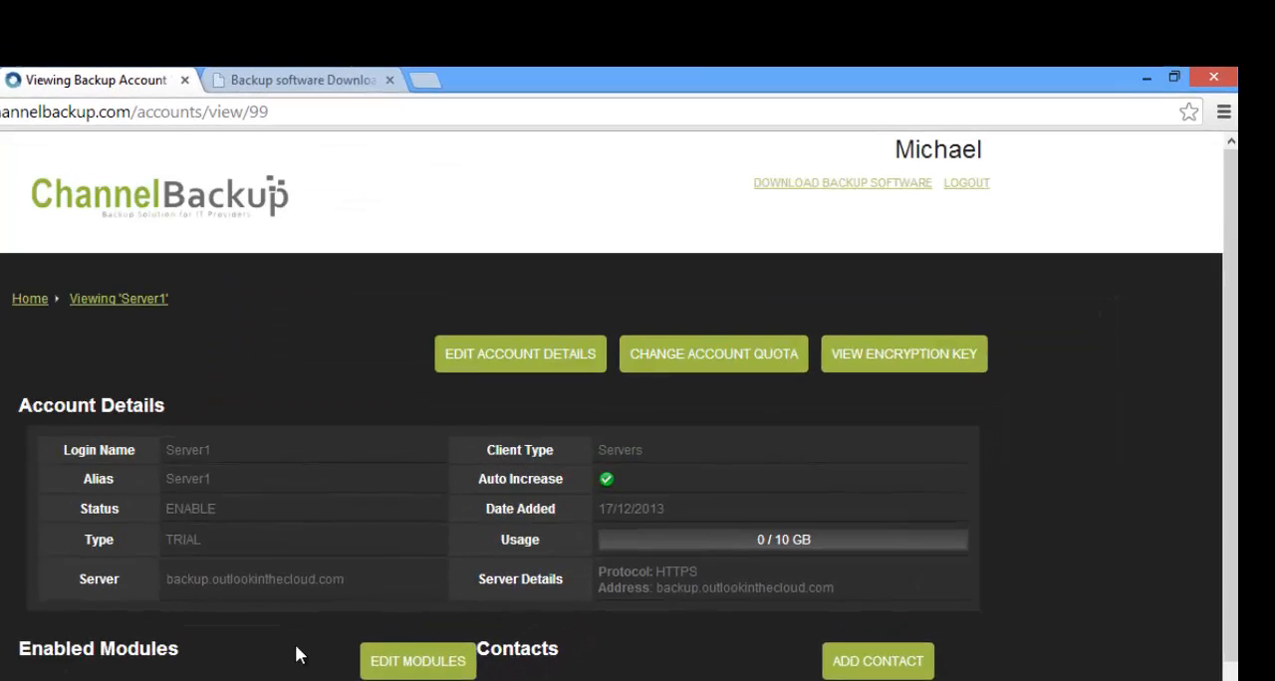
{"action": "scroll", "coordinate": [295, 645], "scroll_direction": "down", "scroll_amount": 3}
{"action": "scroll", "coordinate": [288, 632], "scroll_direction": "up", "scroll_amount": 2}
{"action": "scroll", "coordinate": [288, 632], "scroll_direction": "down", "scroll_amount": 2}
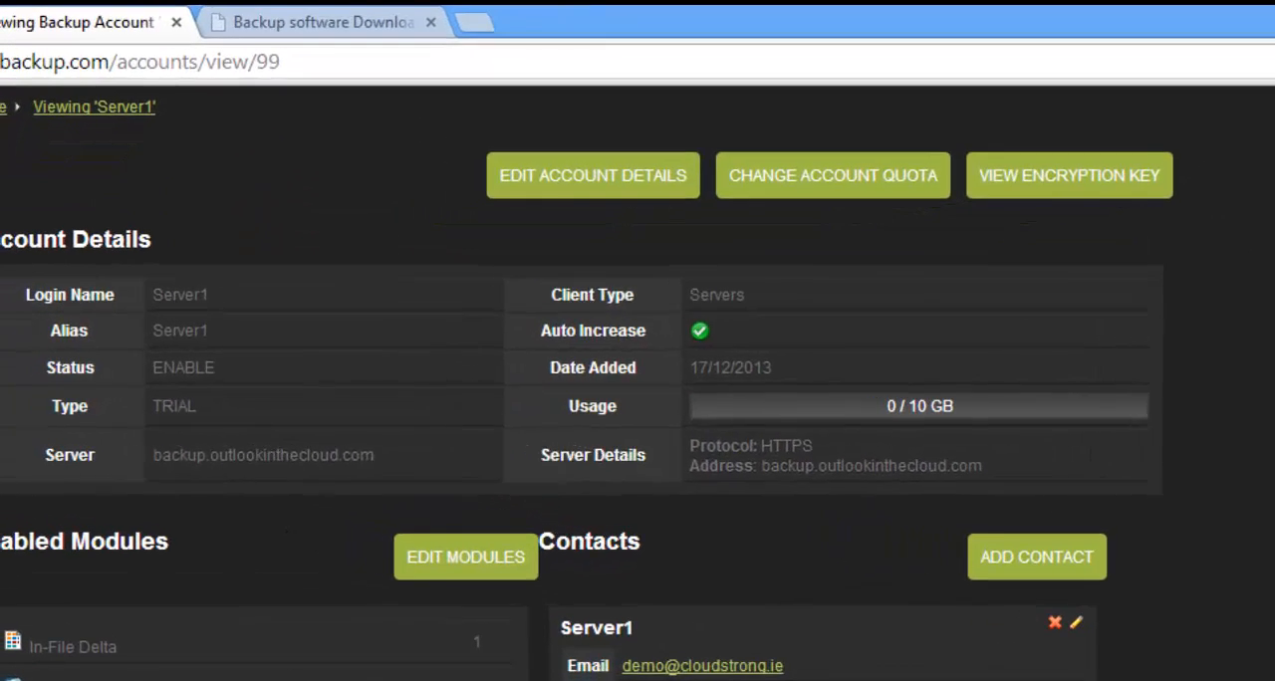
Switch back to Ahsay Online Backup Manager and try to log in as Server1
{"action": "left_click", "coordinate": [458, 679]}
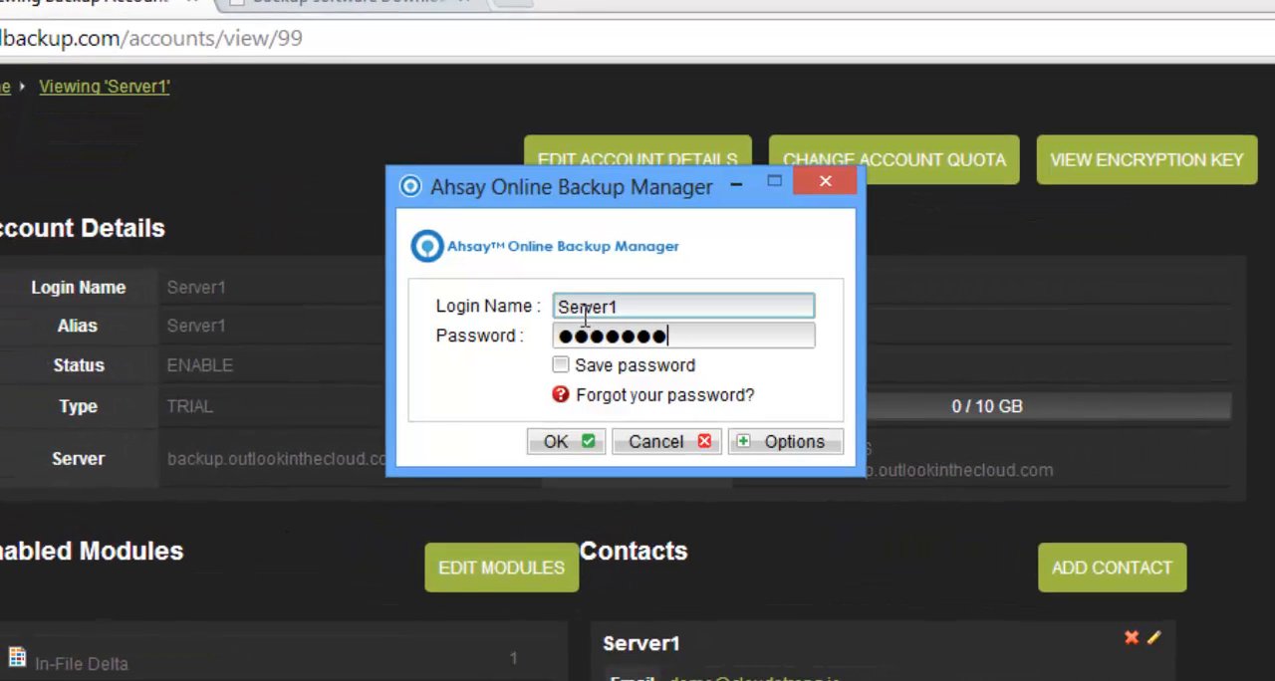
{"action": "left_click", "coordinate": [558, 443]}
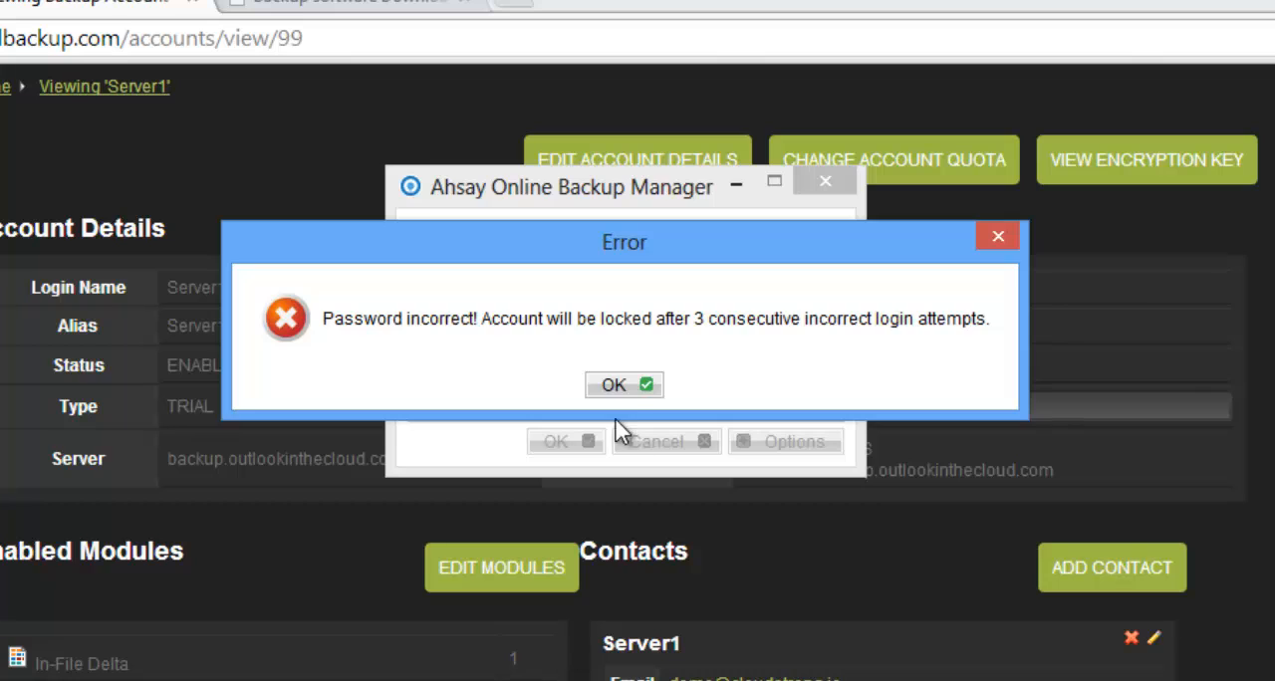
{"action": "left_click", "coordinate": [613, 381]}
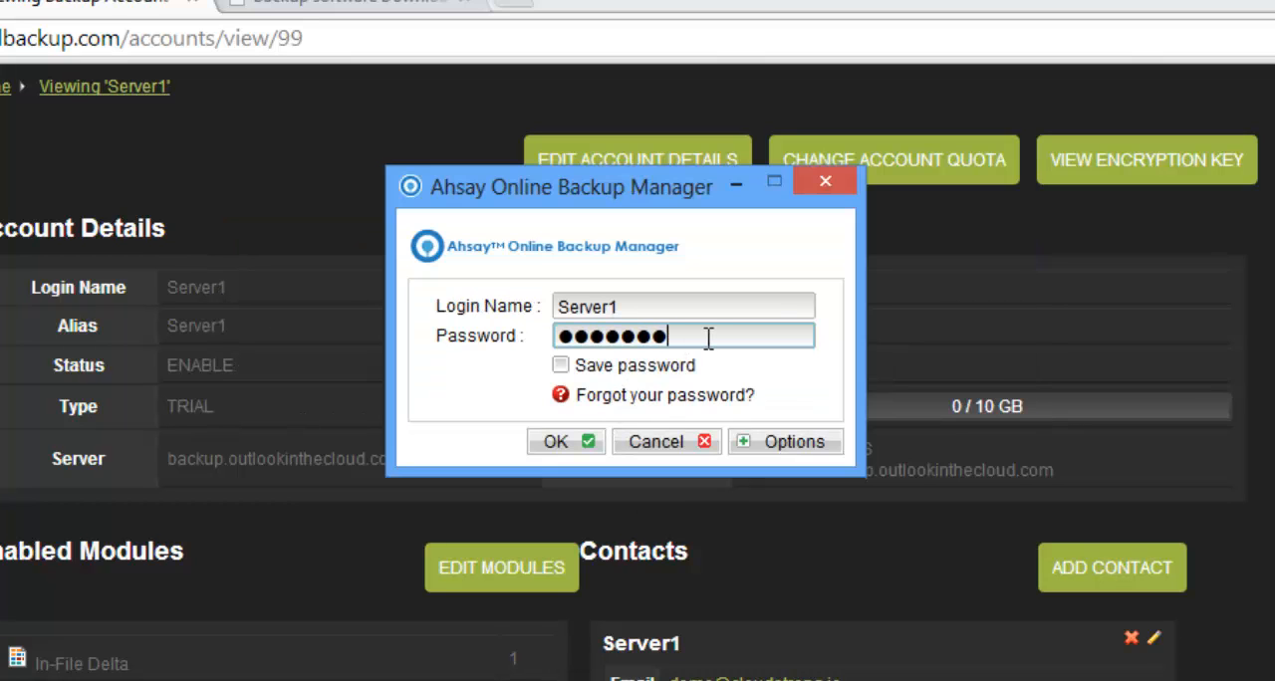
Re-enter the account password for Server1 and log in to the backup manager
{"action": "key", "text": "BackSpace"}
{"action": "key", "text": "BackSpace"}
{"action": "key", "text": "BackSpace"}
{"action": "key", "text": "BackSpace"}
{"action": "key", "text": "BackSpace"}
{"action": "key", "text": "BackSpace"}
{"action": "key", "text": "BackSpace"}
{"action": "type", "text": "*******"}
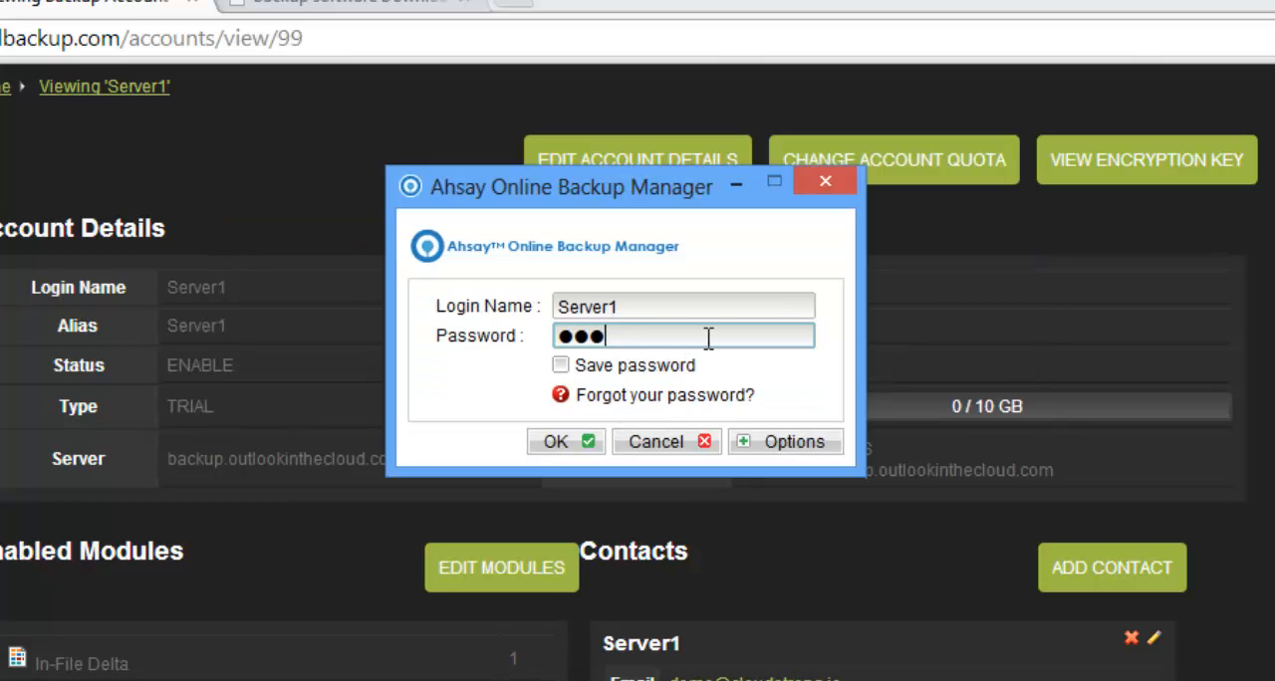
{"action": "left_click", "coordinate": [569, 445]}
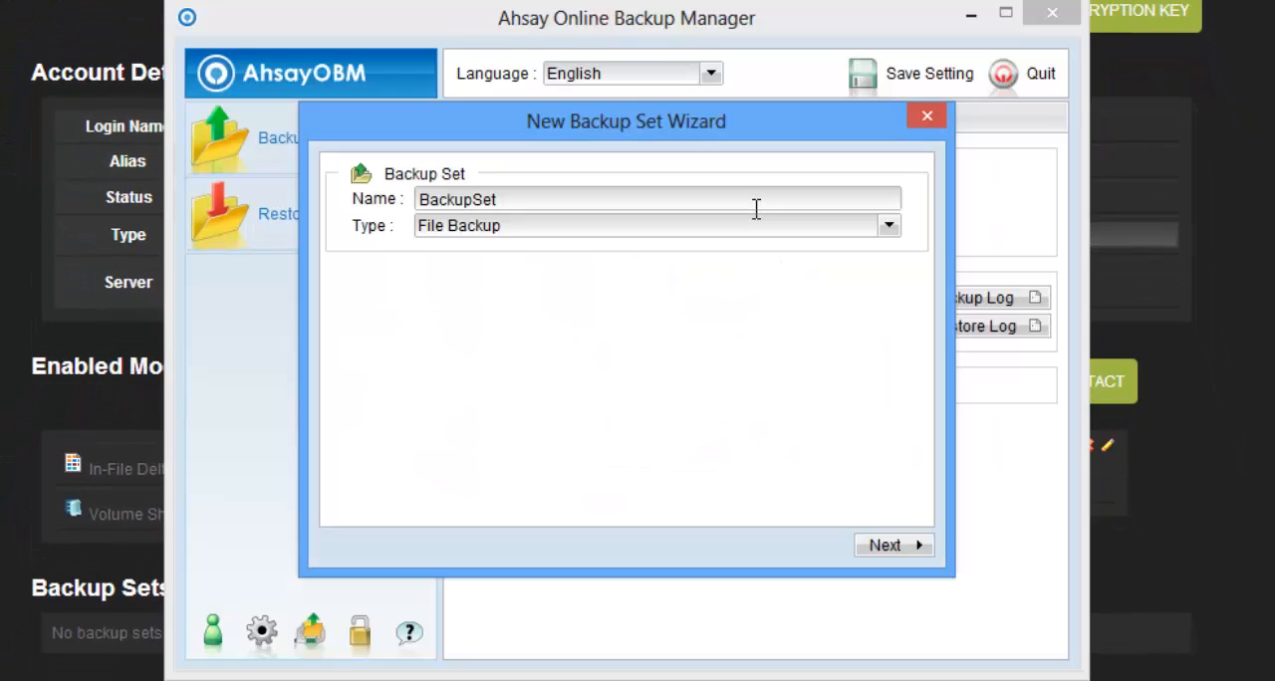
Start a new backup set named FileBackup with the type File Backup, and proceed to the backup source selection
{"action": "left_click", "coordinate": [757, 208]}
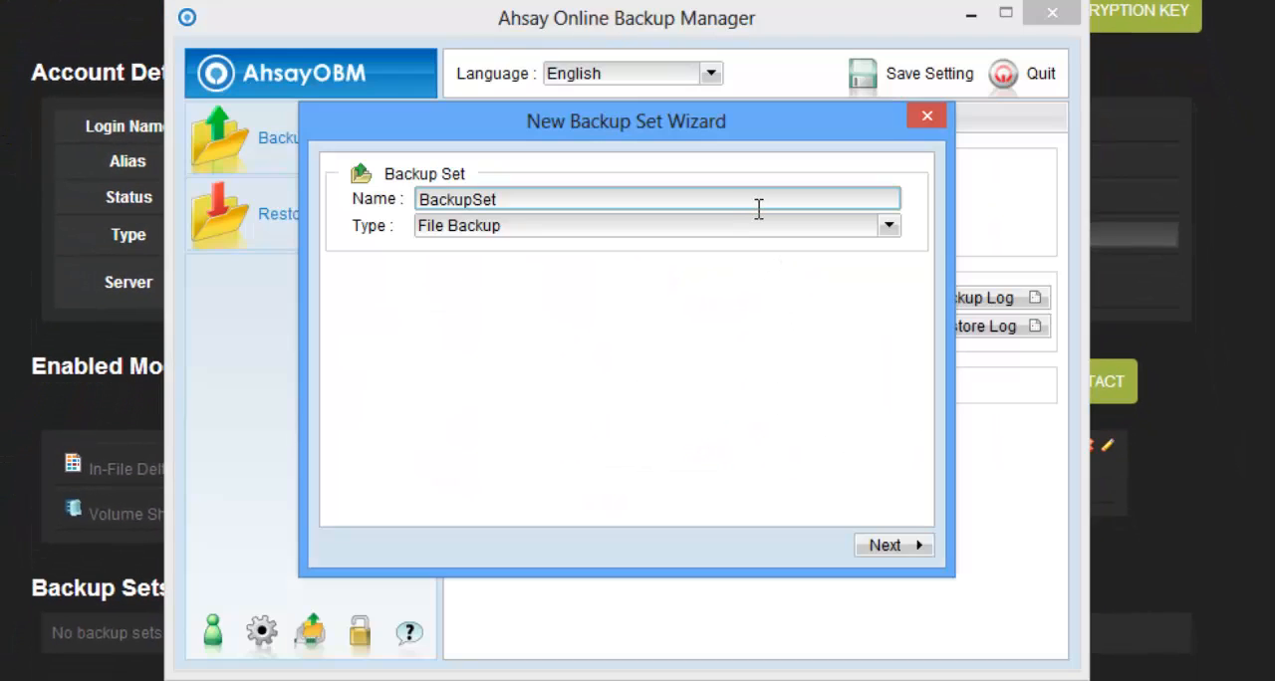
{"action": "double_click", "coordinate": [488, 207]}
{"action": "type", "text": "FileB"}
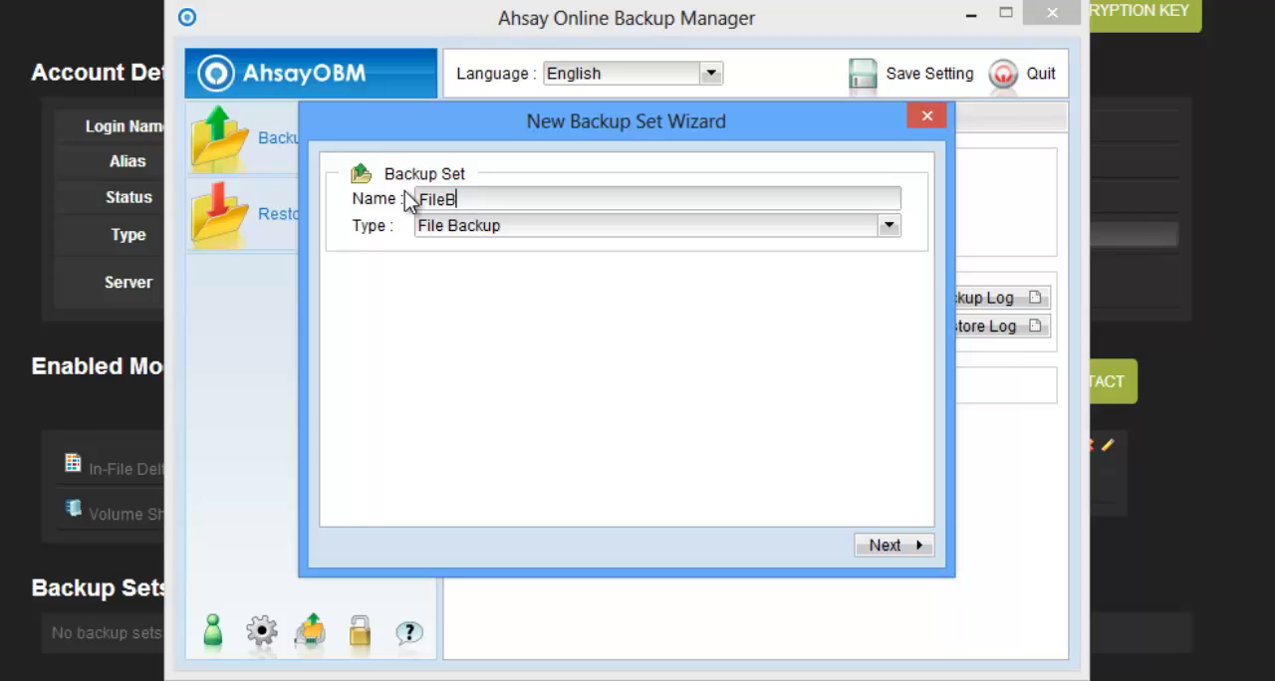
{"action": "type", "text": "ackup"}
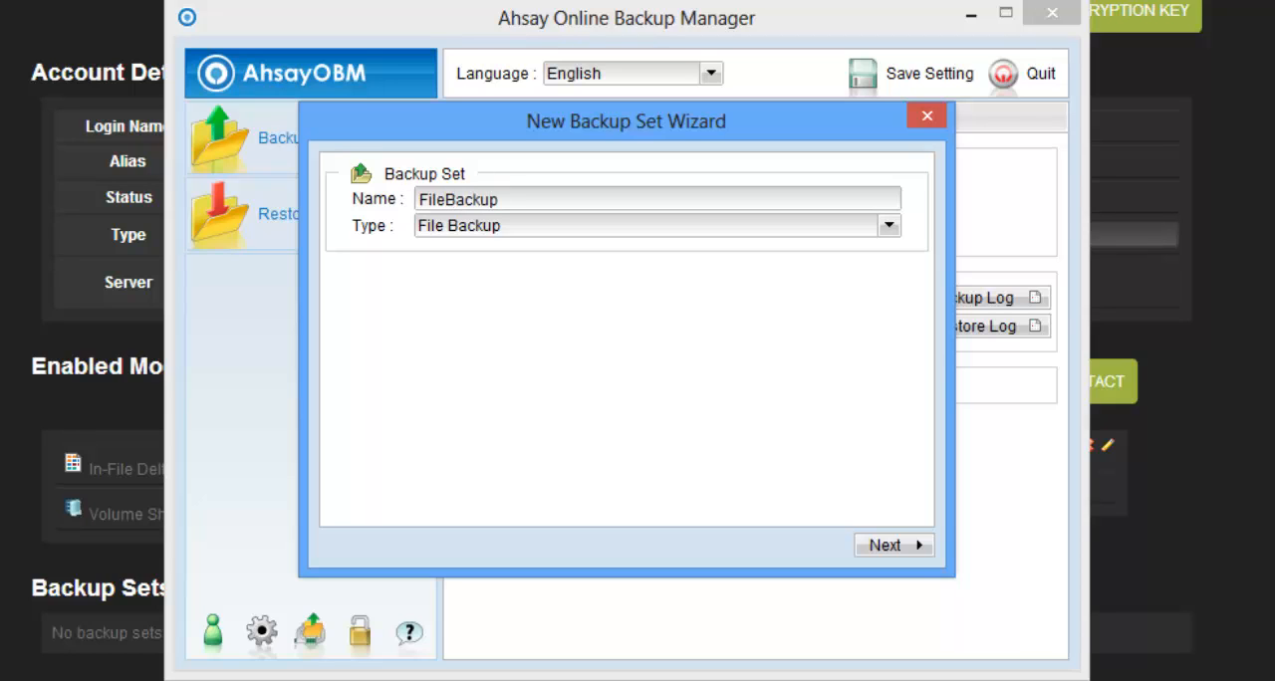
{"action": "left_click", "coordinate": [890, 229]}
{"action": "mouse_move", "coordinate": [886, 284]}
{"action": "left_mouse_down"}
{"action": "mouse_move", "coordinate": [887, 417]}
{"action": "mouse_move", "coordinate": [887, 277]}
{"action": "left_mouse_up"}
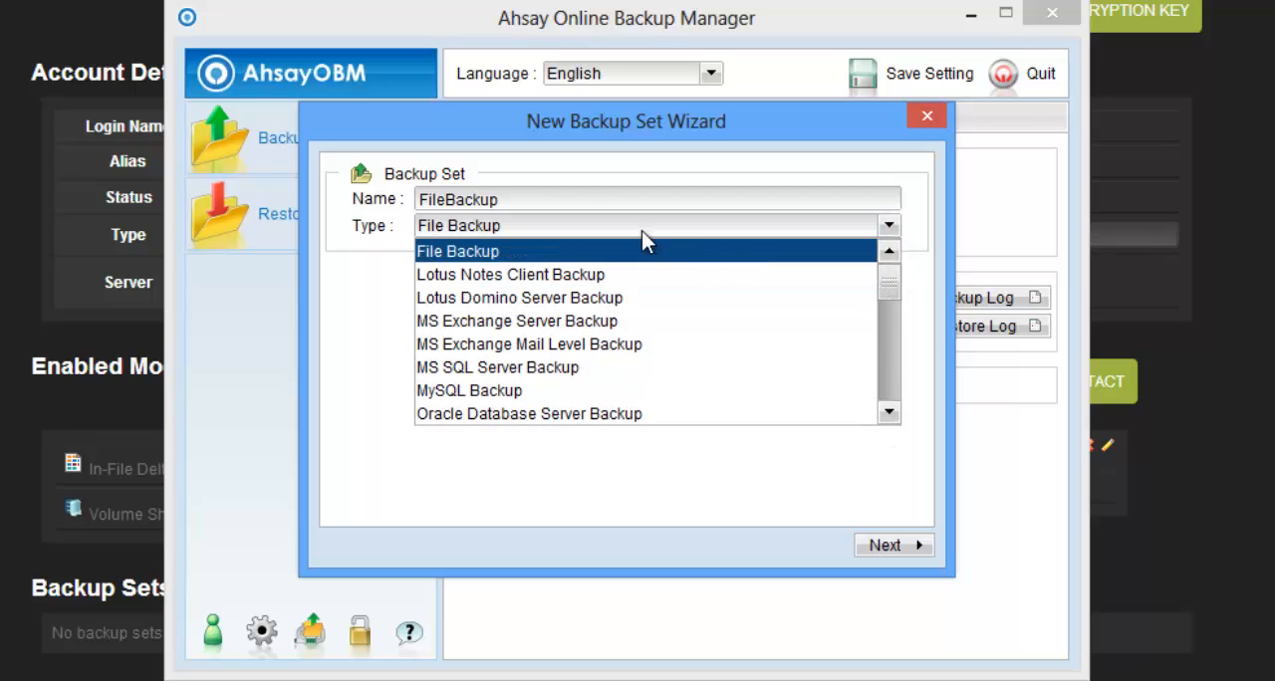
{"action": "left_click", "coordinate": [563, 239]}
{"action": "left_click", "coordinate": [884, 546]}
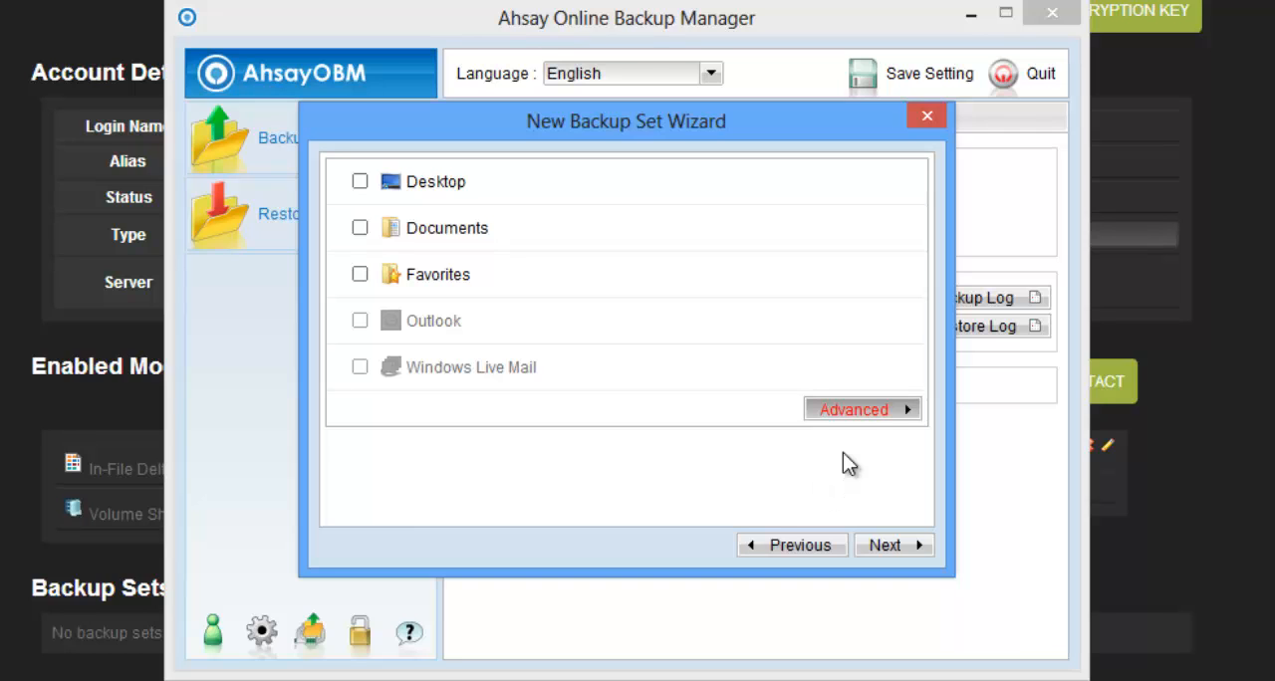
Choose the logs folder inside wamp on Local Disk (C:) as the advanced backup source, and continue to the schedule page
{"action": "left_click", "coordinate": [847, 418]}
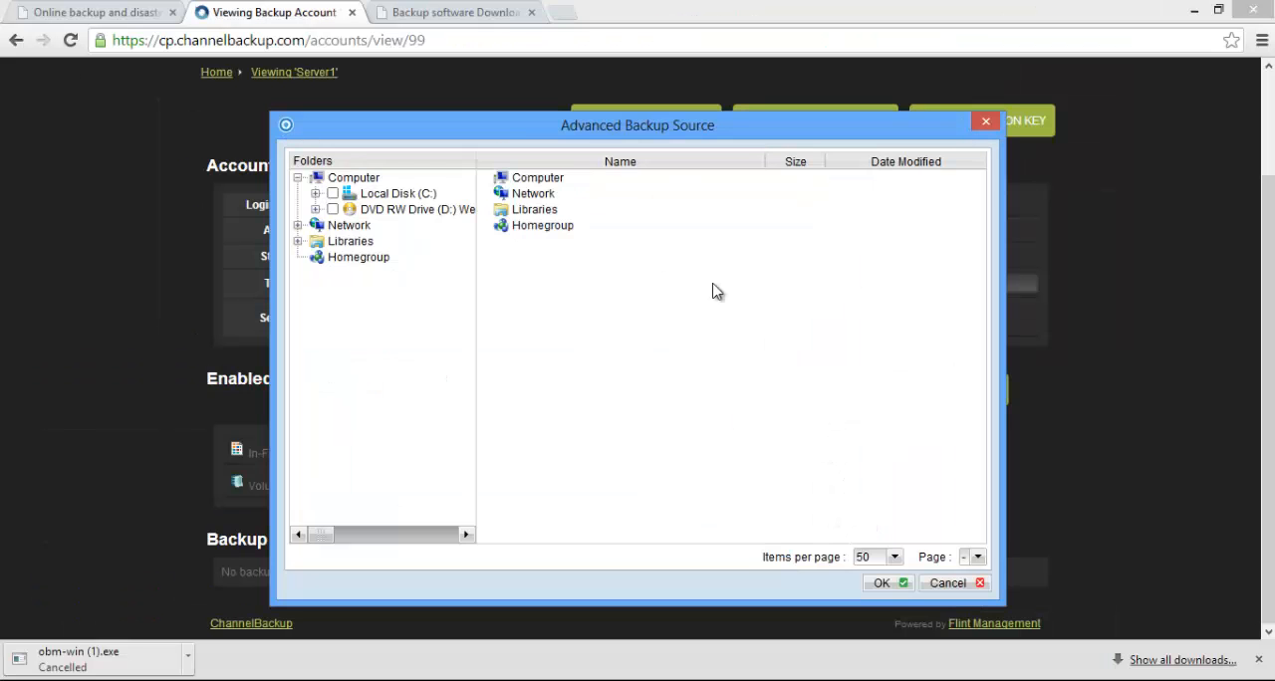
{"action": "left_click", "coordinate": [314, 194]}
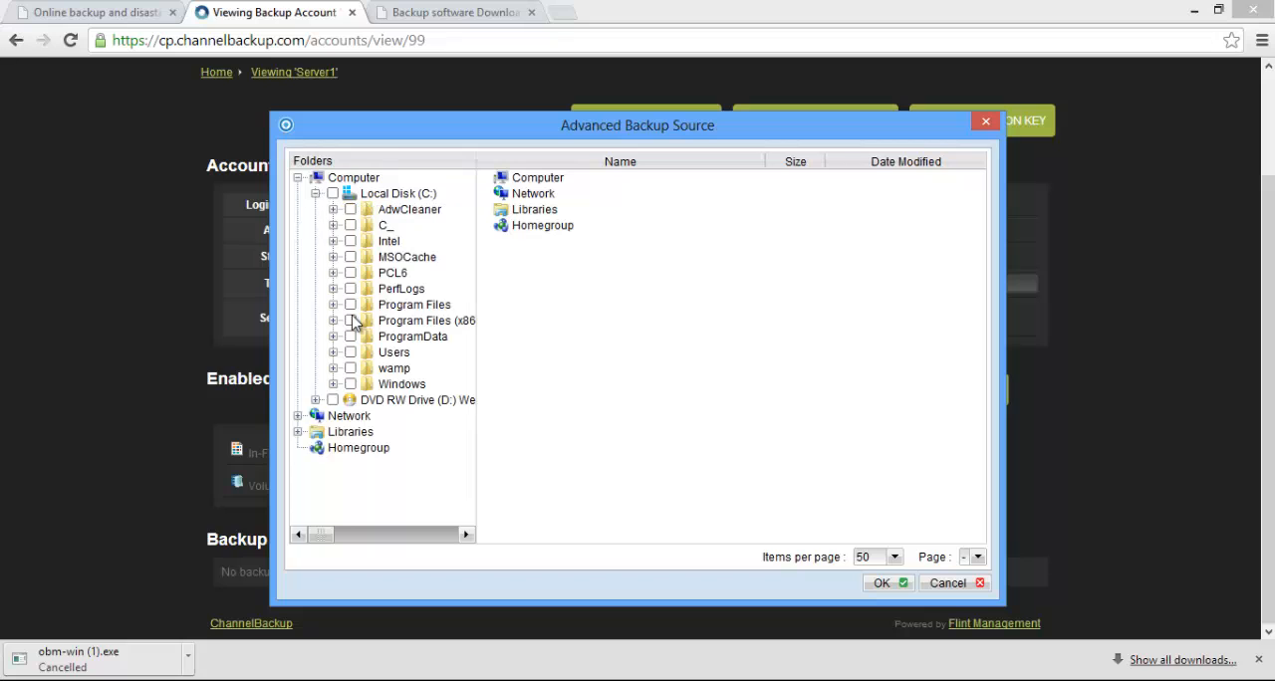
{"action": "left_click", "coordinate": [333, 369]}
{"action": "left_click", "coordinate": [369, 423]}
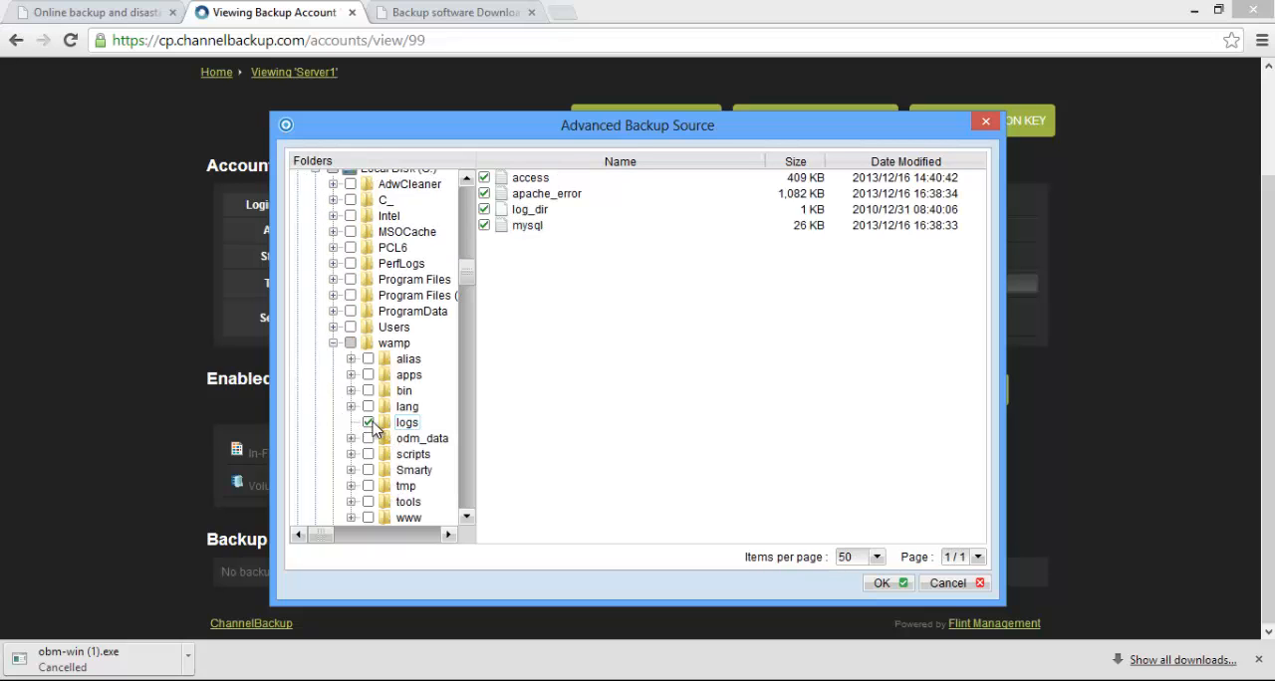
{"action": "left_click", "coordinate": [886, 584]}
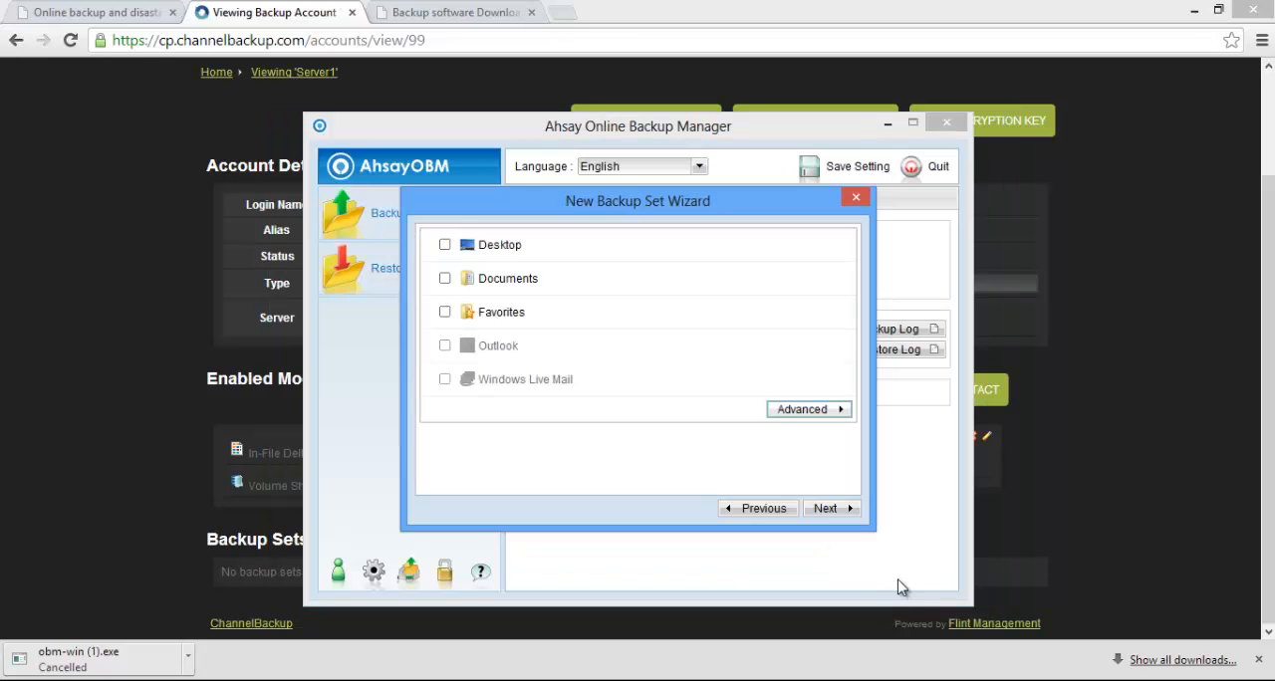
{"action": "left_click", "coordinate": [830, 509]}
Rename the backup schedule to G-F-S, keep its type Daily, and finish creating the backup set with Default encryption
{"action": "left_click", "coordinate": [826, 482]}
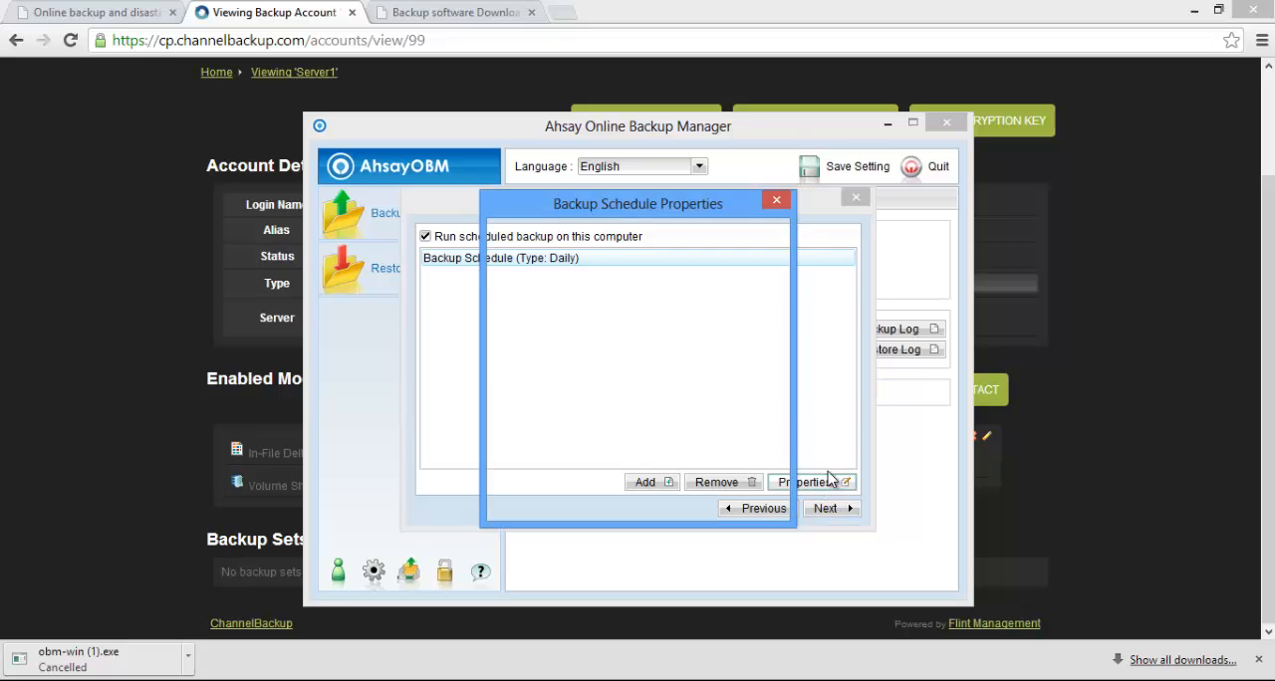
{"action": "left_click_drag", "start_coordinate": [651, 242], "coordinate": [545, 247]}
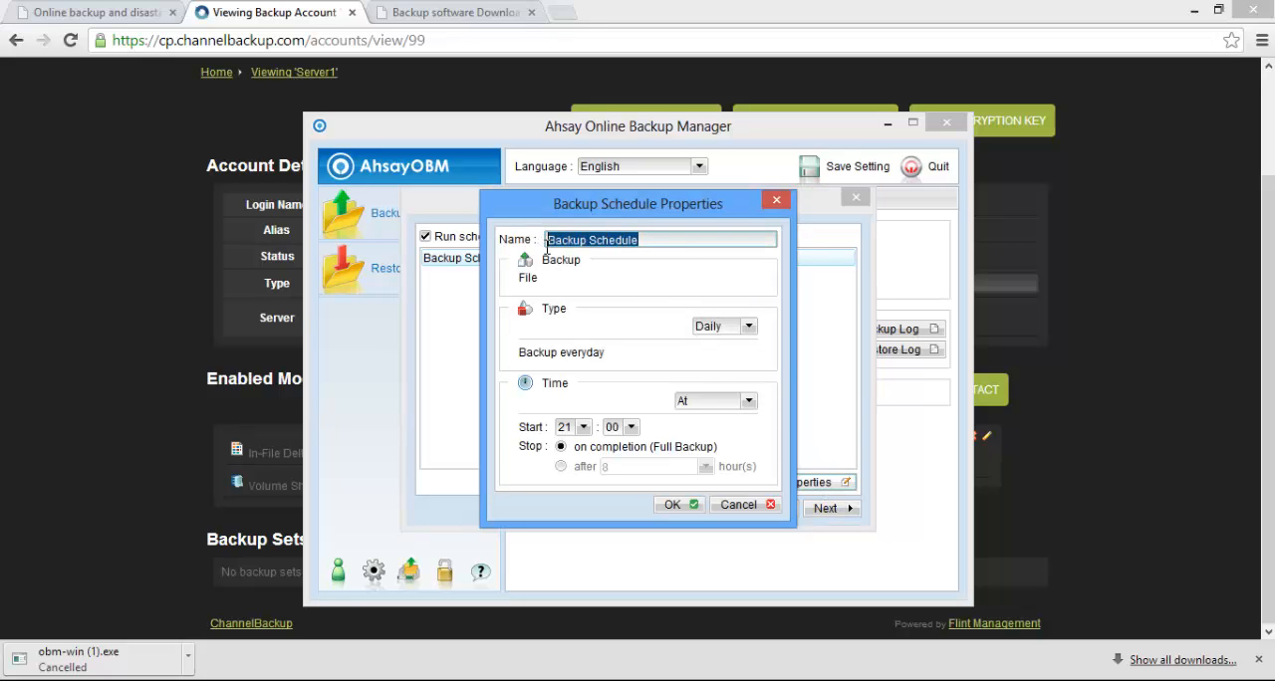
{"action": "type", "text": "G-F-S"}
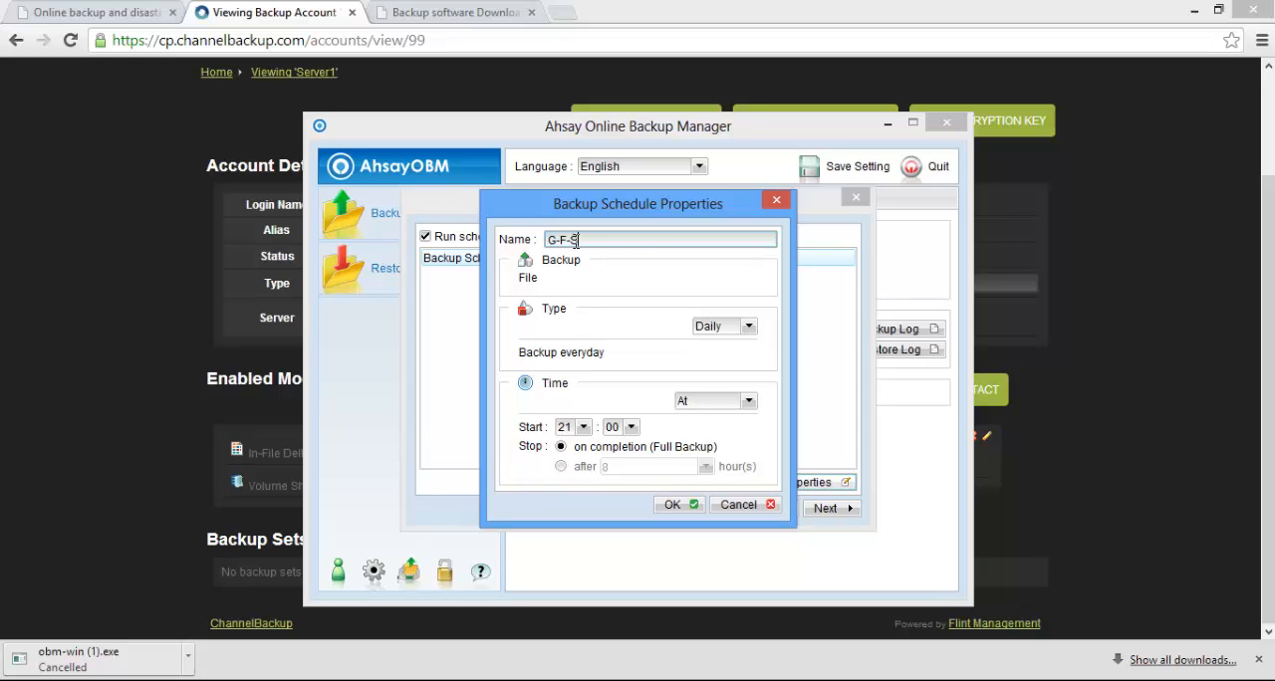
{"action": "left_click", "coordinate": [749, 328]}
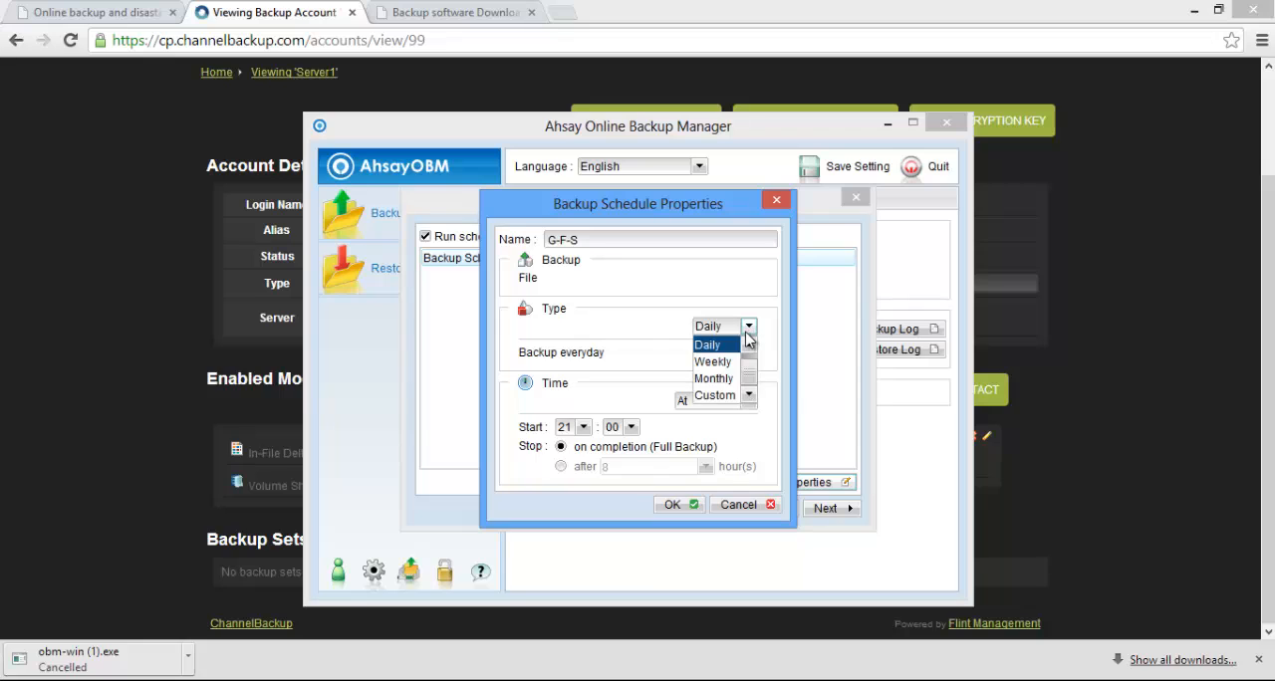
{"action": "left_click", "coordinate": [750, 333]}
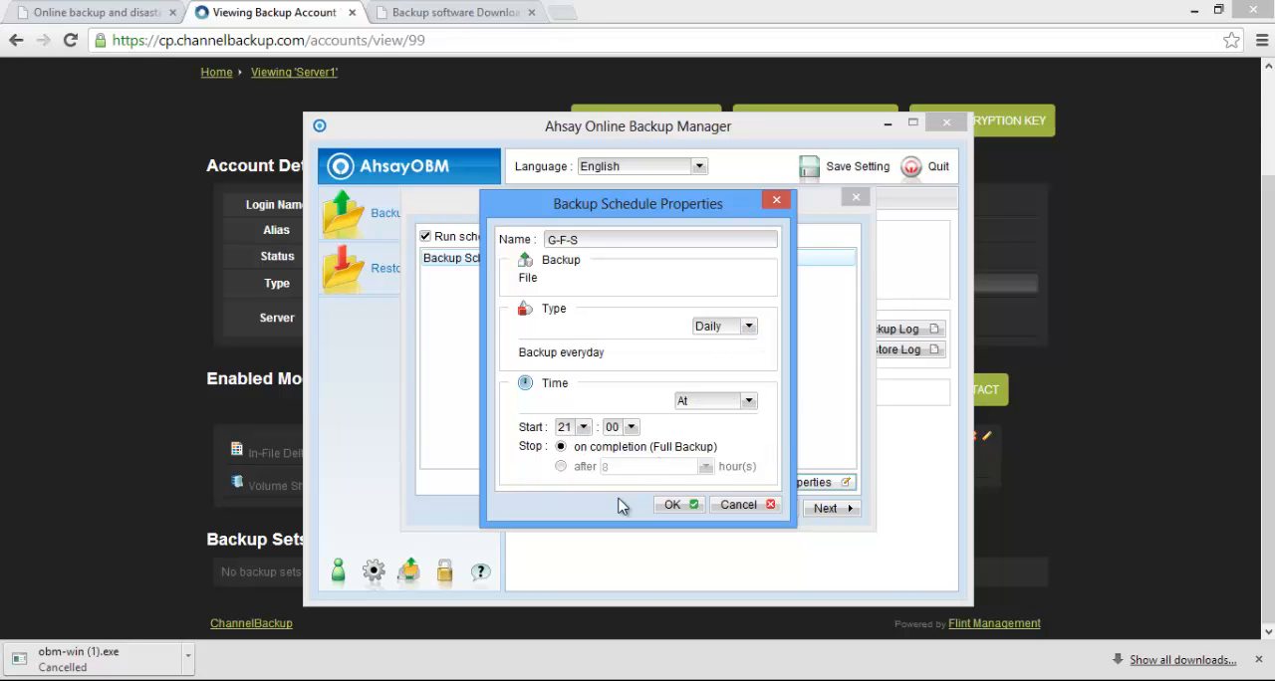
{"action": "left_click", "coordinate": [687, 508]}
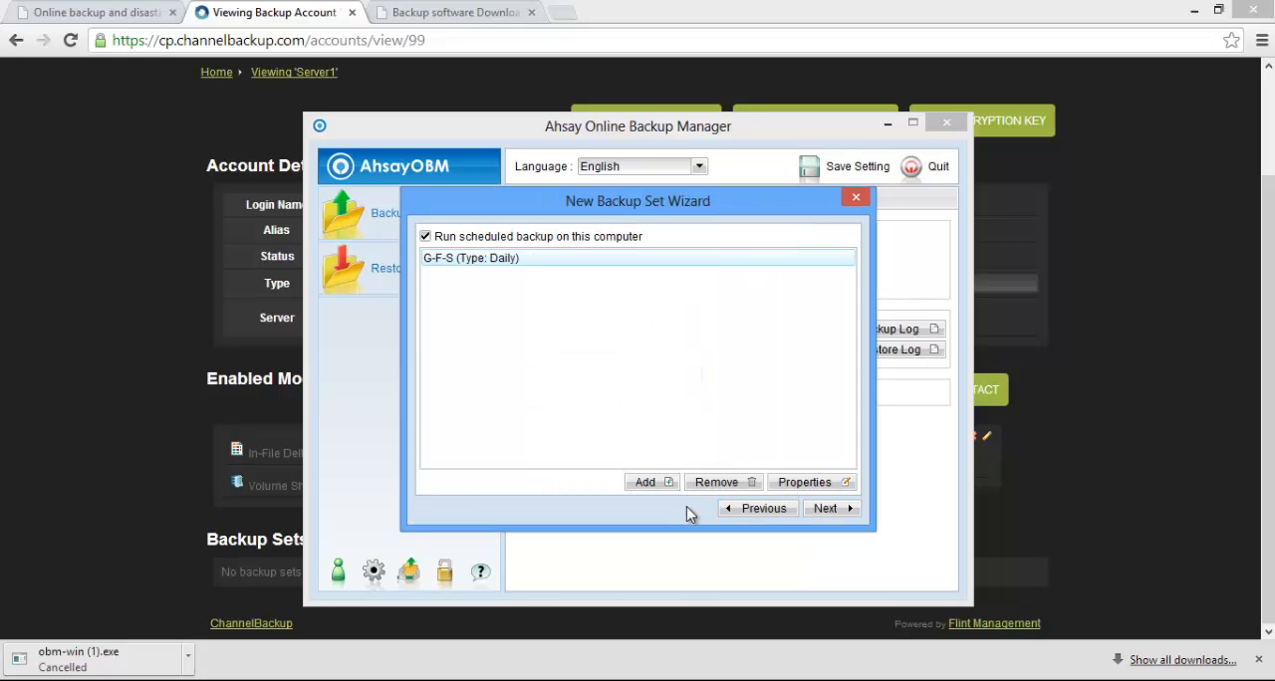
{"action": "left_click", "coordinate": [825, 509]}
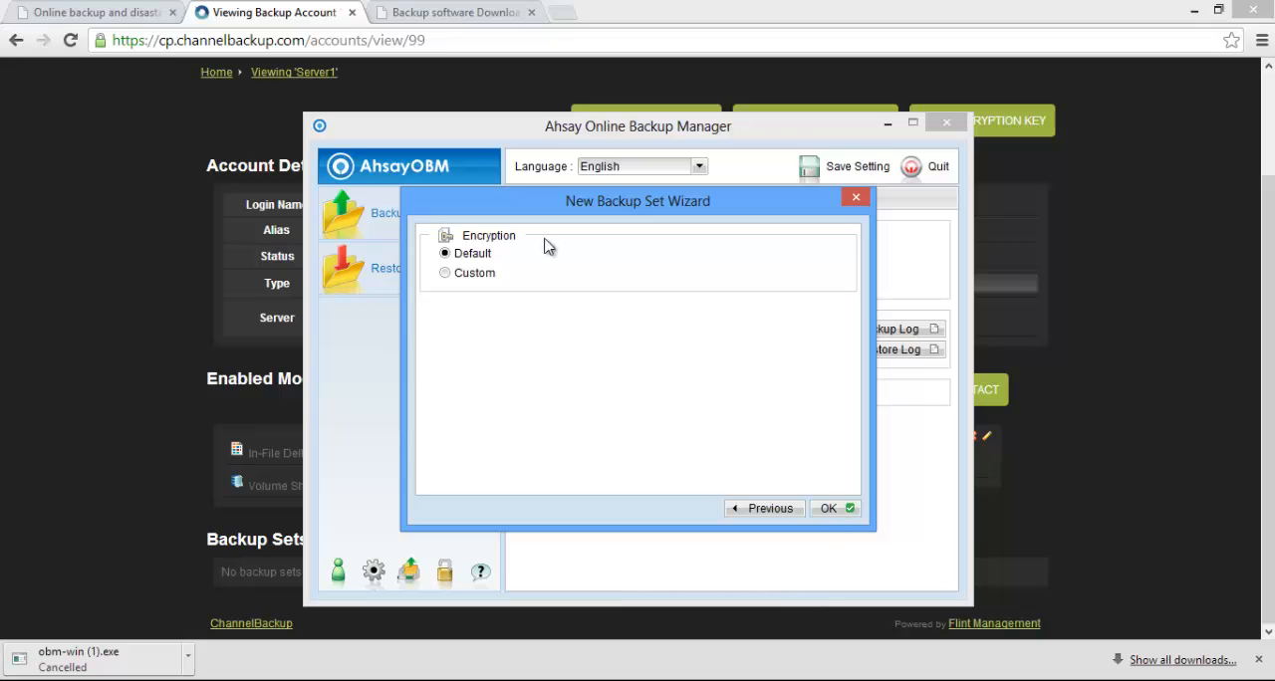
{"action": "left_click", "coordinate": [846, 509]}
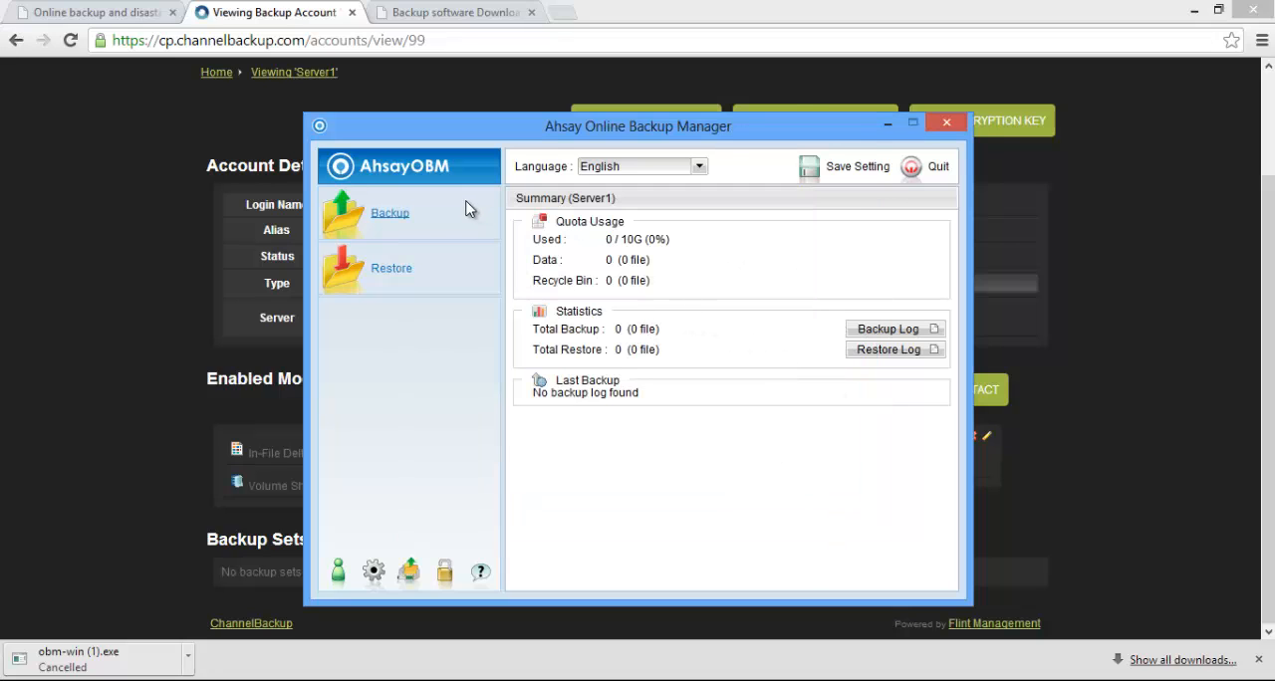
Check the backup sets available to run in the backup options, and cancel without starting a backup
{"action": "left_click", "coordinate": [401, 219]}
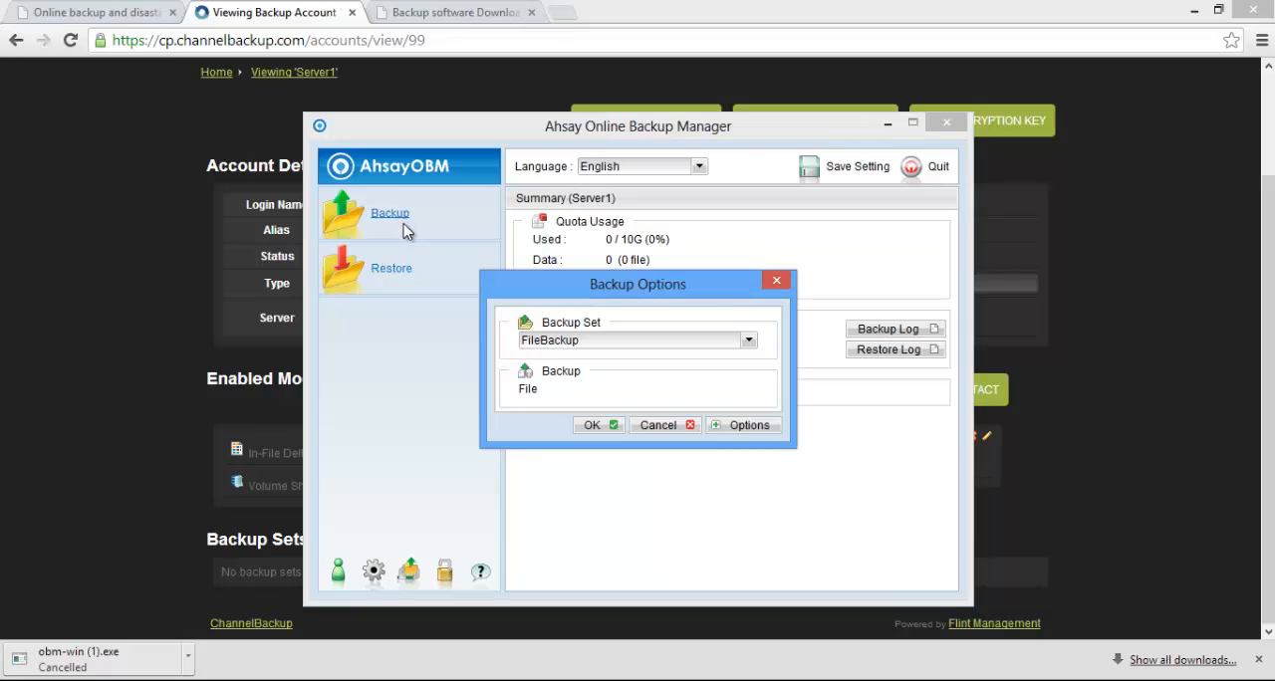
{"action": "left_click", "coordinate": [747, 341]}
{"action": "left_click", "coordinate": [748, 342]}
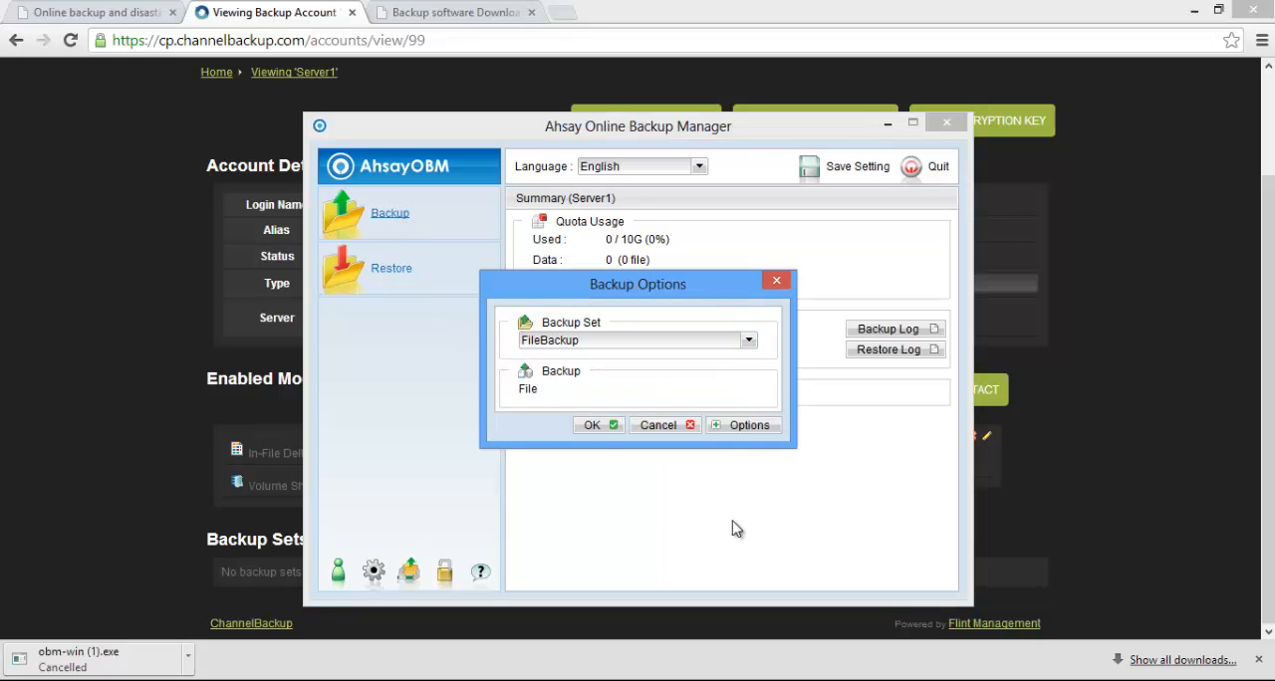
{"action": "left_click", "coordinate": [658, 425]}
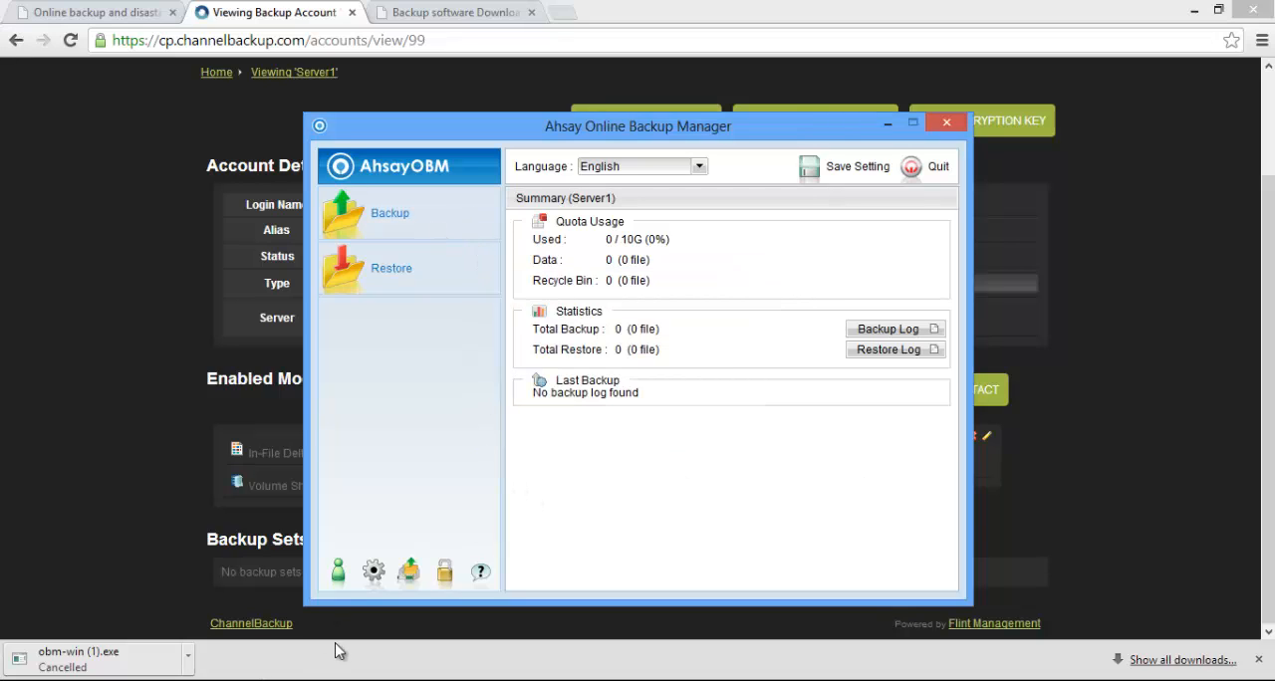
Add another backup set named DocBackup with type File Backup and Documents as its source in the backup settings
{"action": "left_click", "coordinate": [374, 573]}
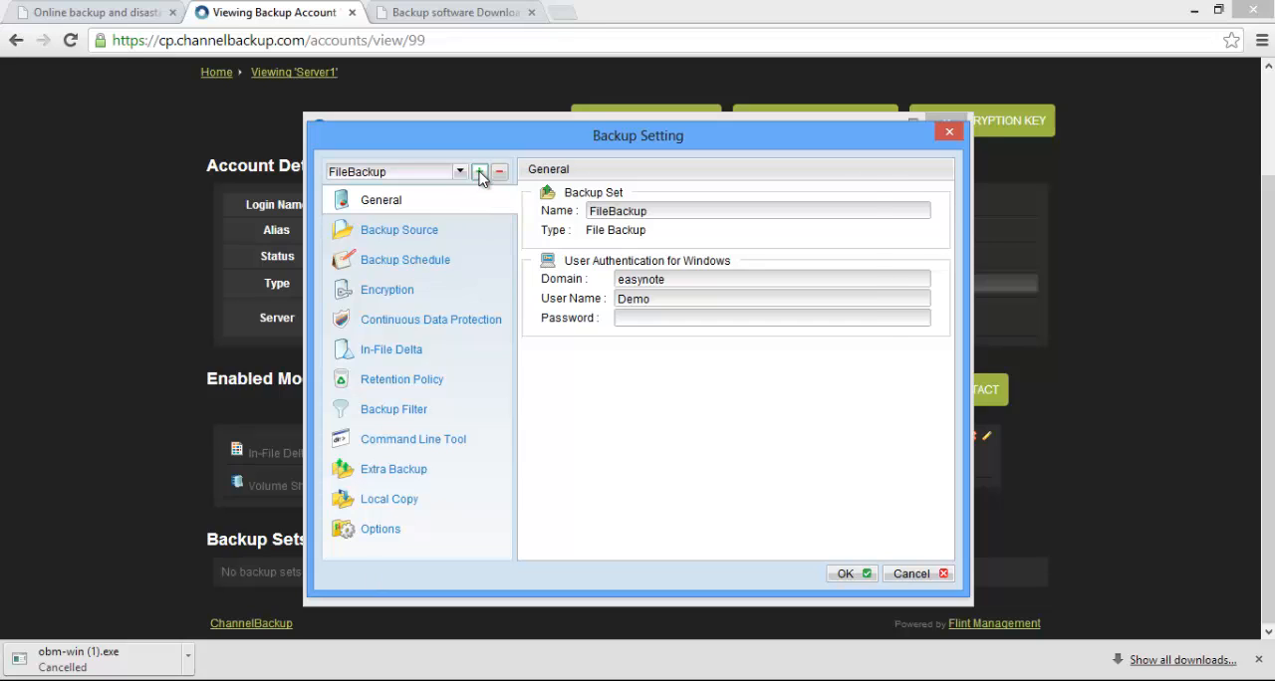
{"action": "left_click", "coordinate": [479, 174]}
{"action": "left_click", "coordinate": [555, 258]}
{"action": "double_click", "coordinate": [534, 257]}
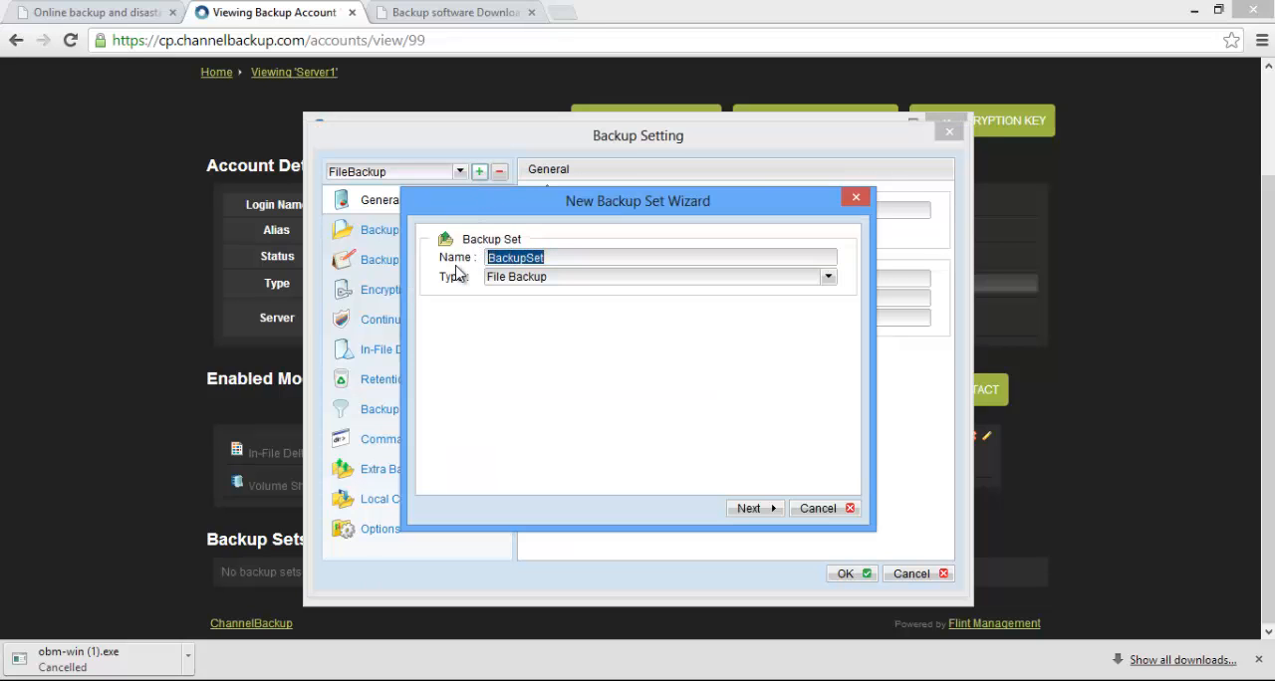
{"action": "type", "text": "Doc"}
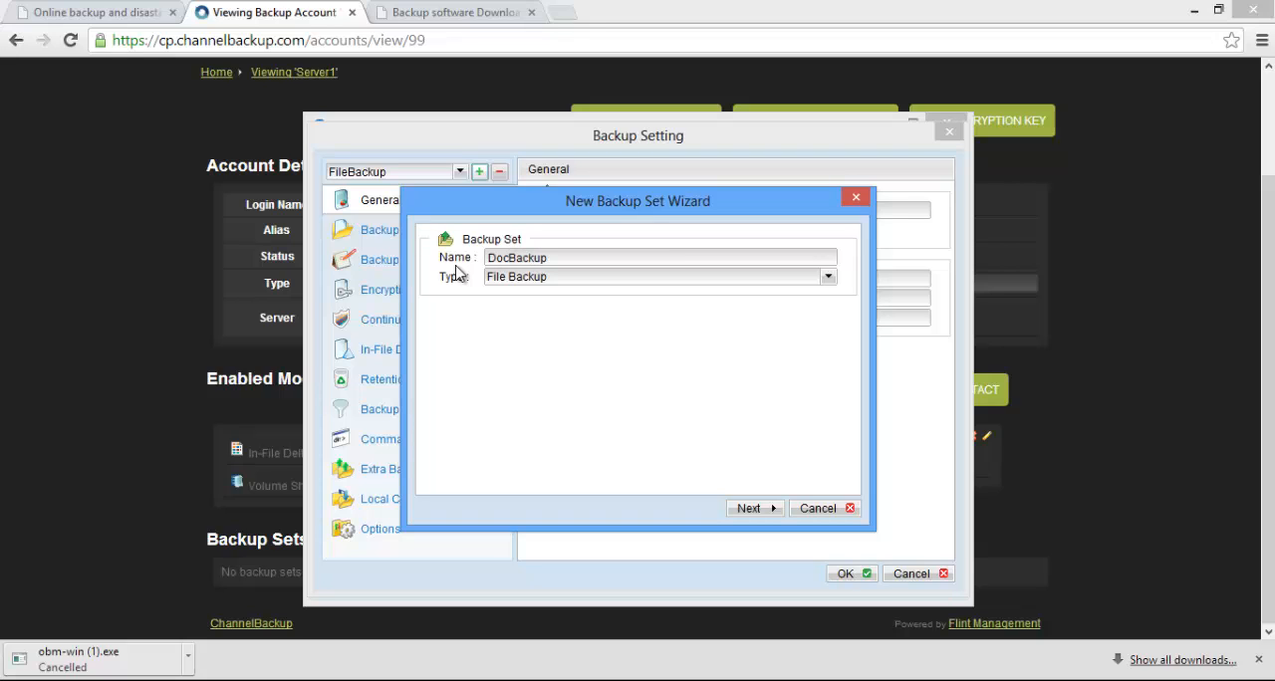
{"action": "left_click", "coordinate": [771, 510]}
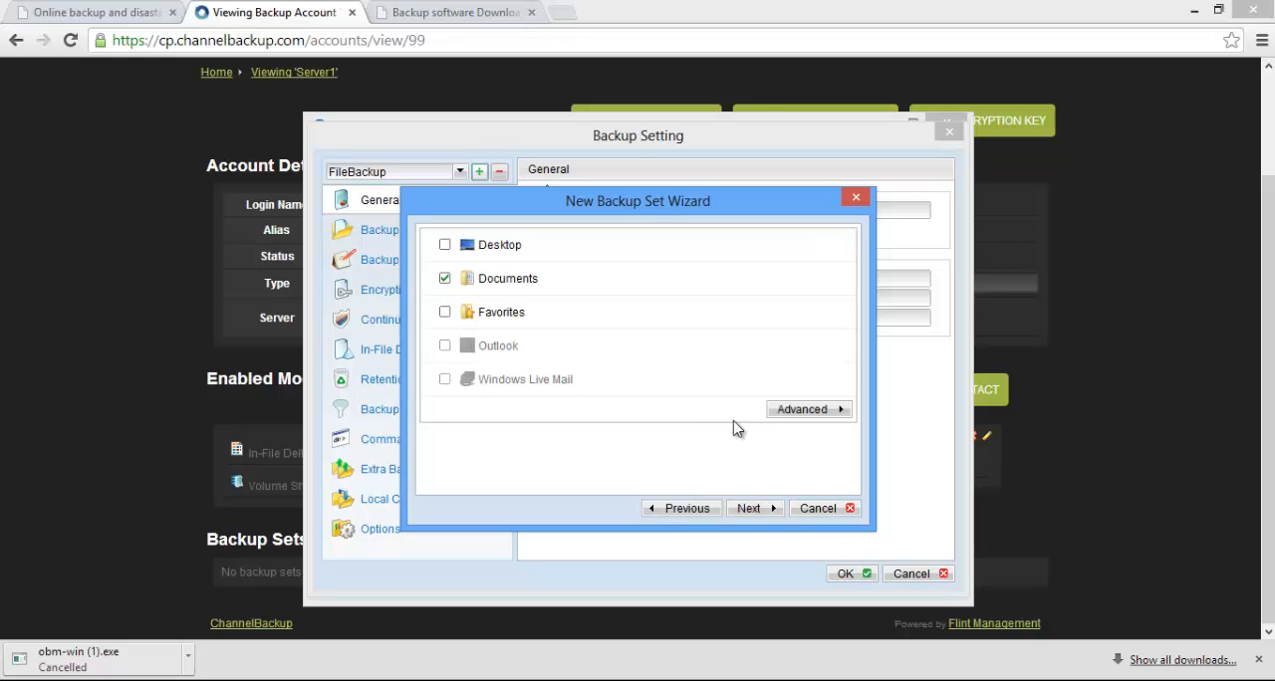
{"action": "left_click", "coordinate": [764, 507]}
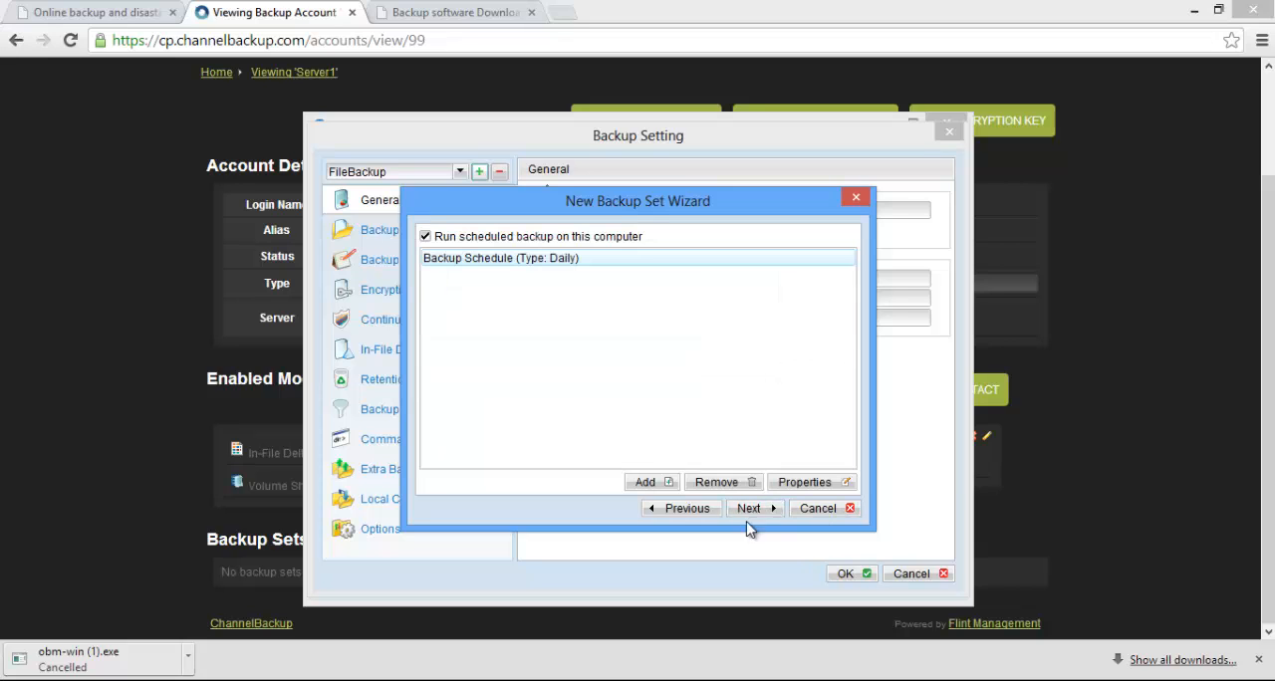
Change the start hour of DocBackup's daily schedule and finish creating the set with Default encryption
{"action": "left_click", "coordinate": [812, 484]}
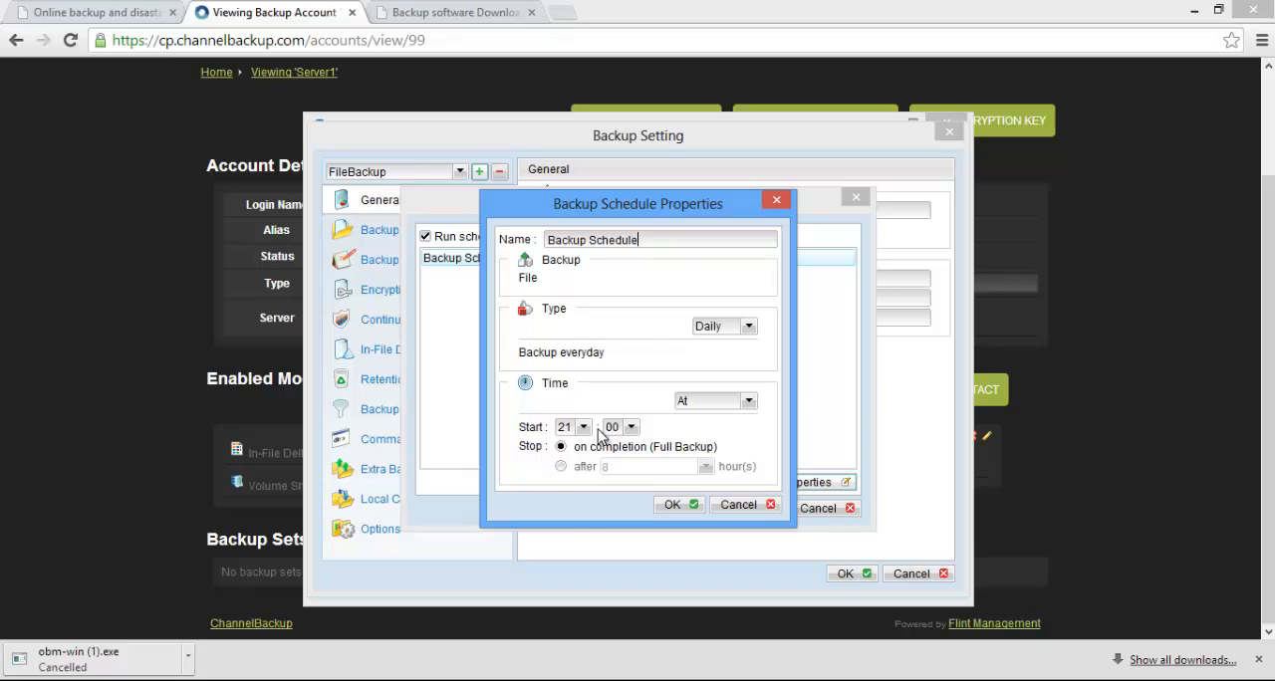
{"action": "left_click", "coordinate": [583, 427]}
{"action": "left_click", "coordinate": [565, 512]}
{"action": "left_click", "coordinate": [687, 510]}
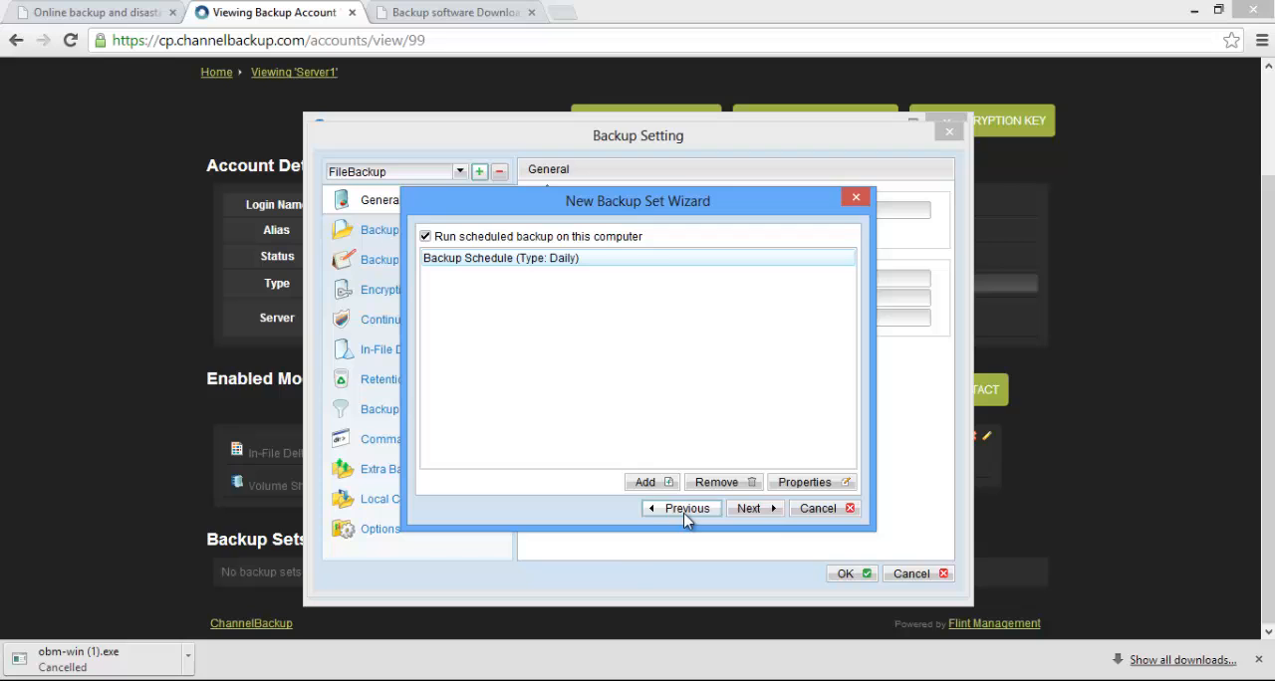
{"action": "left_click", "coordinate": [748, 510]}
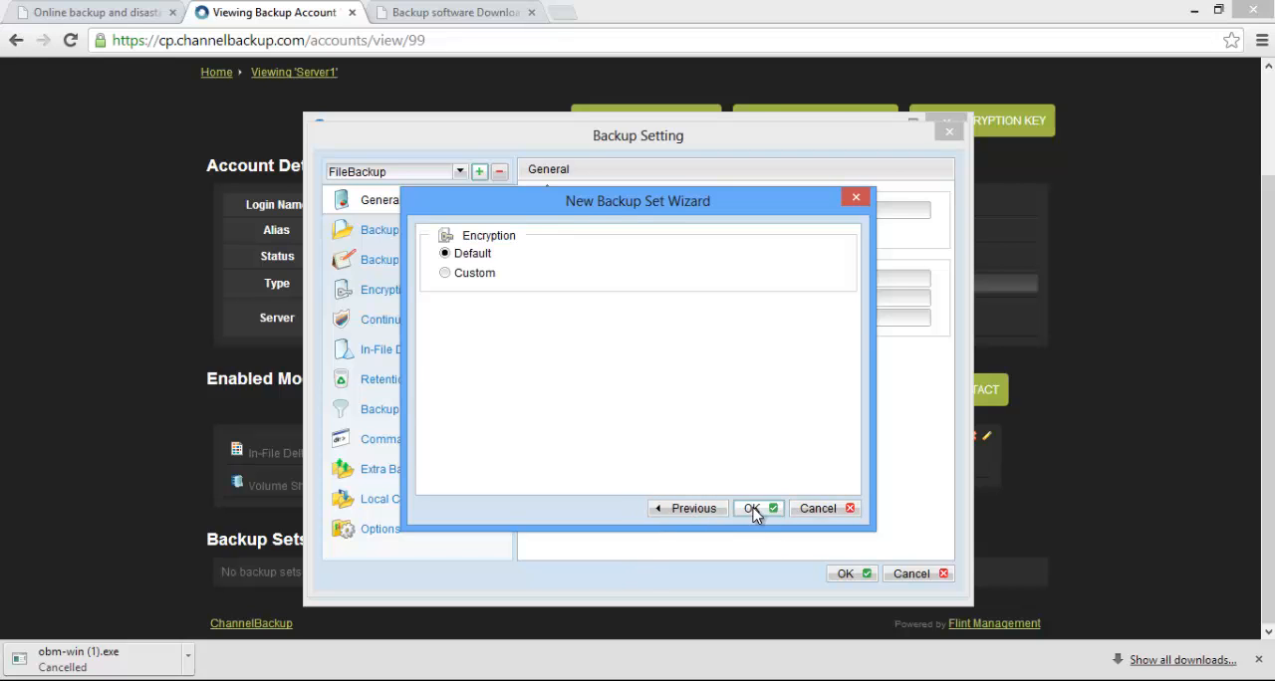
{"action": "left_click", "coordinate": [753, 510]}
{"action": "left_click", "coordinate": [652, 386]}
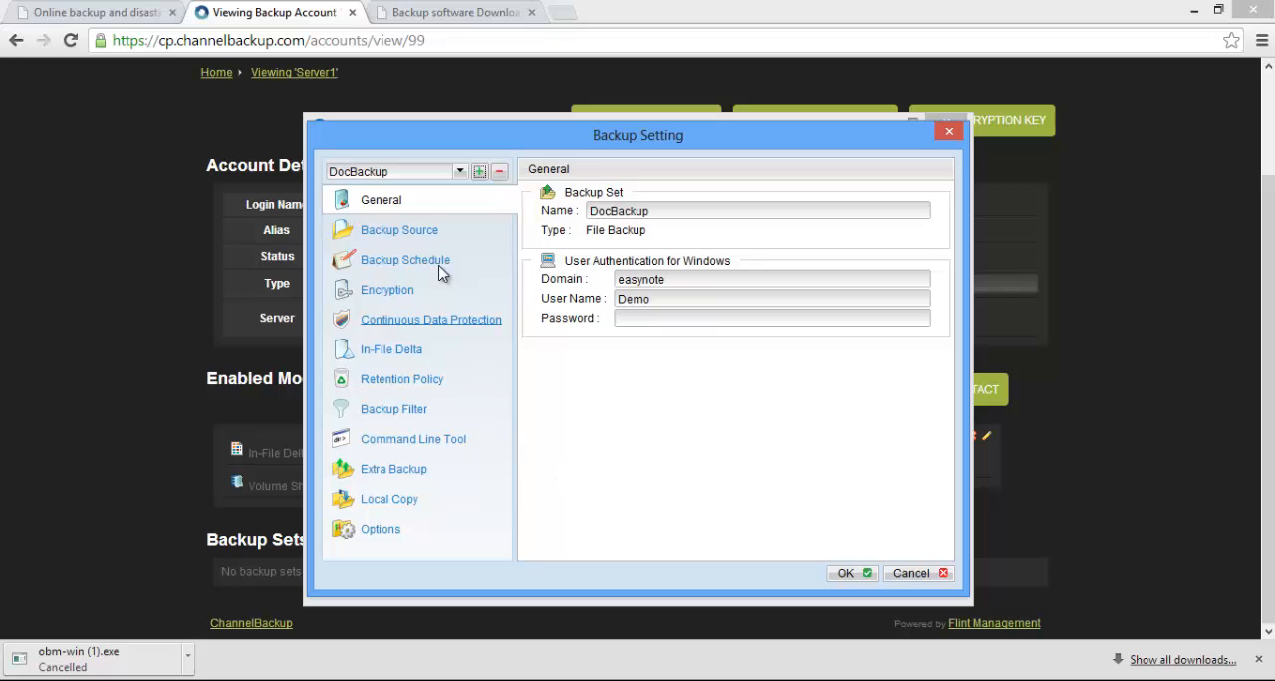
Review the backup schedule of the FileBackup set, and cancel out of the backup settings
{"action": "left_click", "coordinate": [459, 172]}
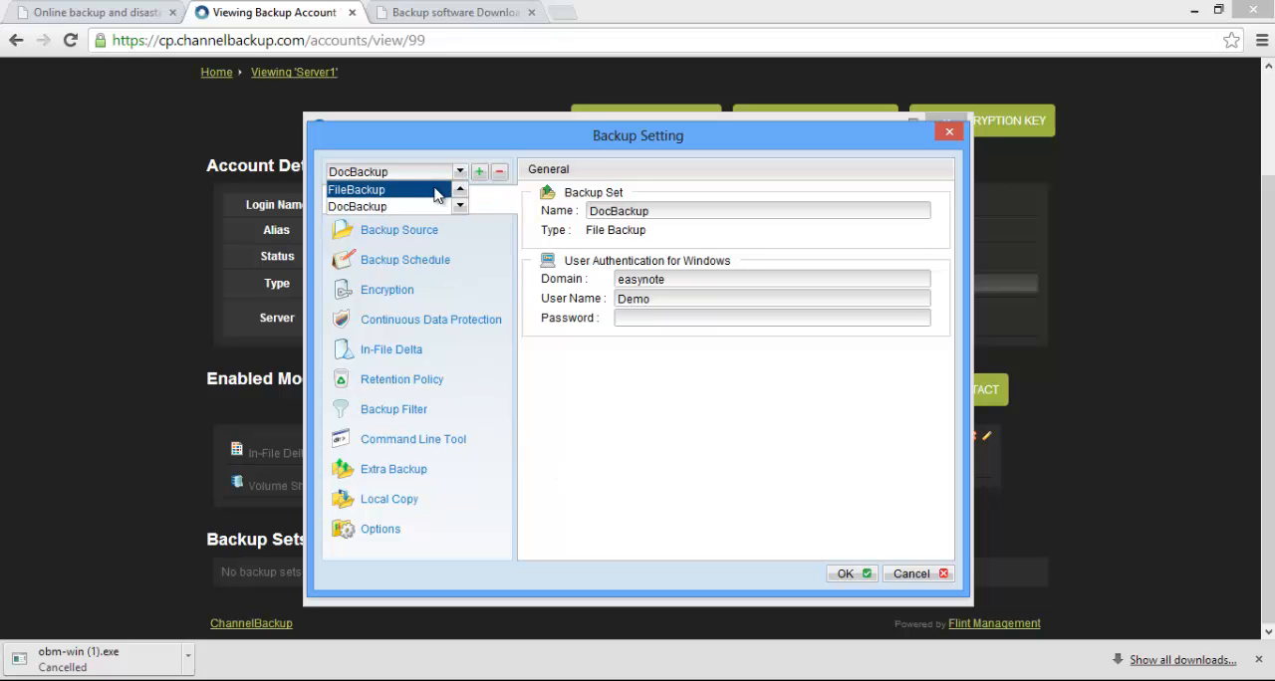
{"action": "left_click", "coordinate": [437, 189]}
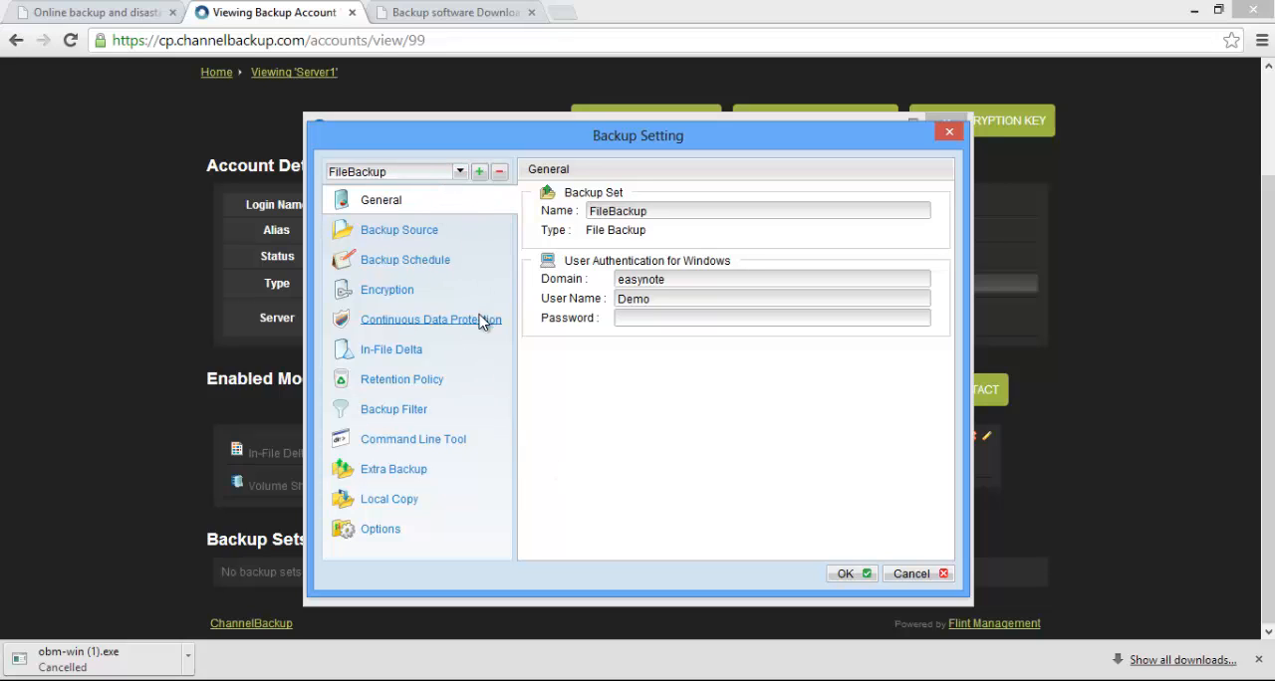
{"action": "left_click", "coordinate": [406, 261]}
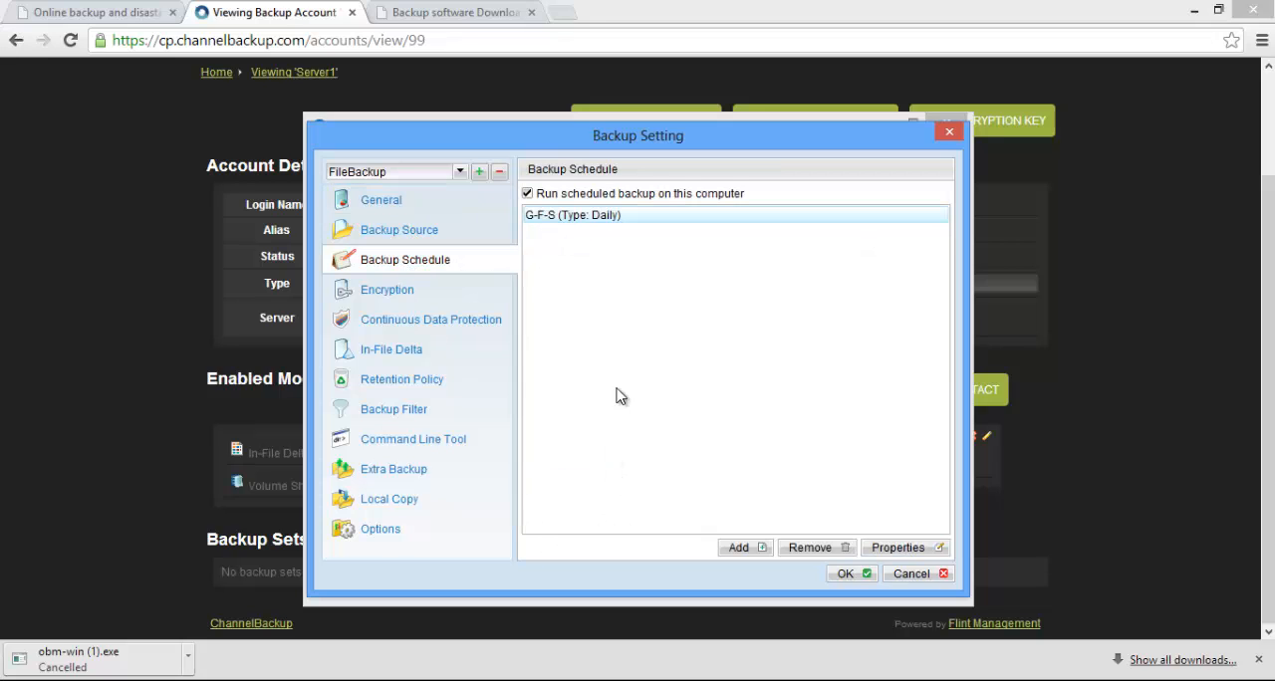
{"action": "left_click", "coordinate": [910, 575]}
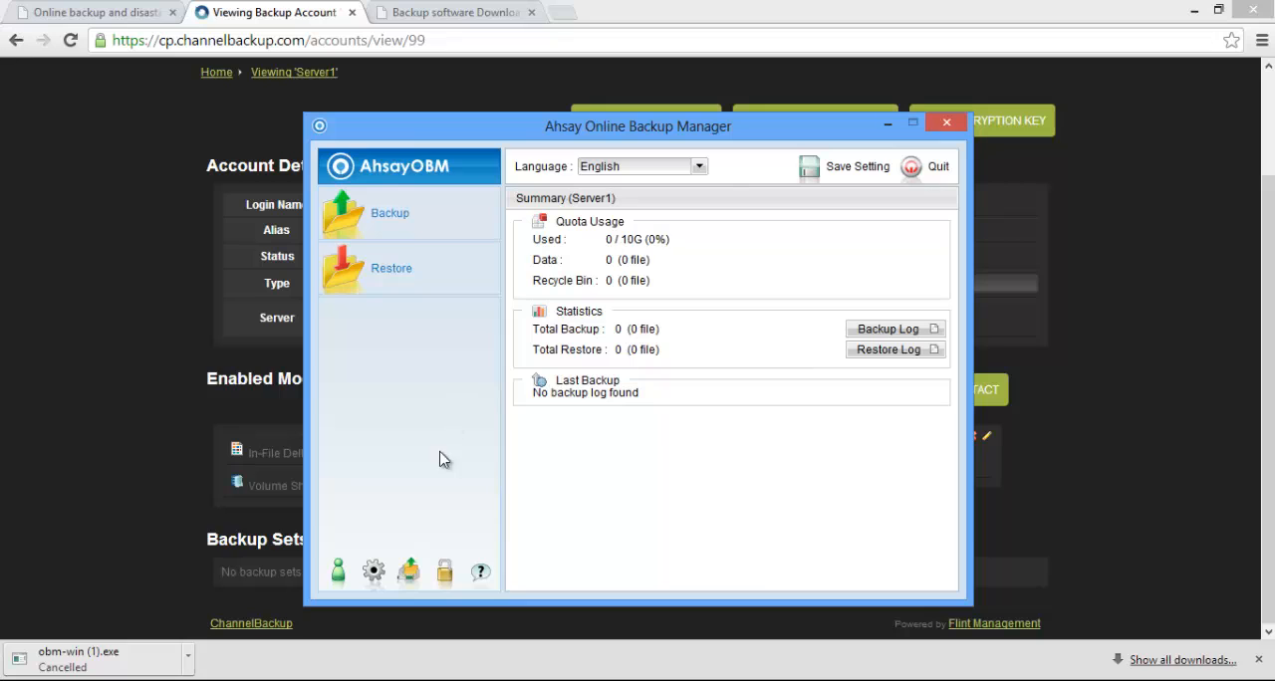
Reopen the backup settings and switch FileBackup's retention policy to Advanced
{"action": "left_click", "coordinate": [372, 570]}
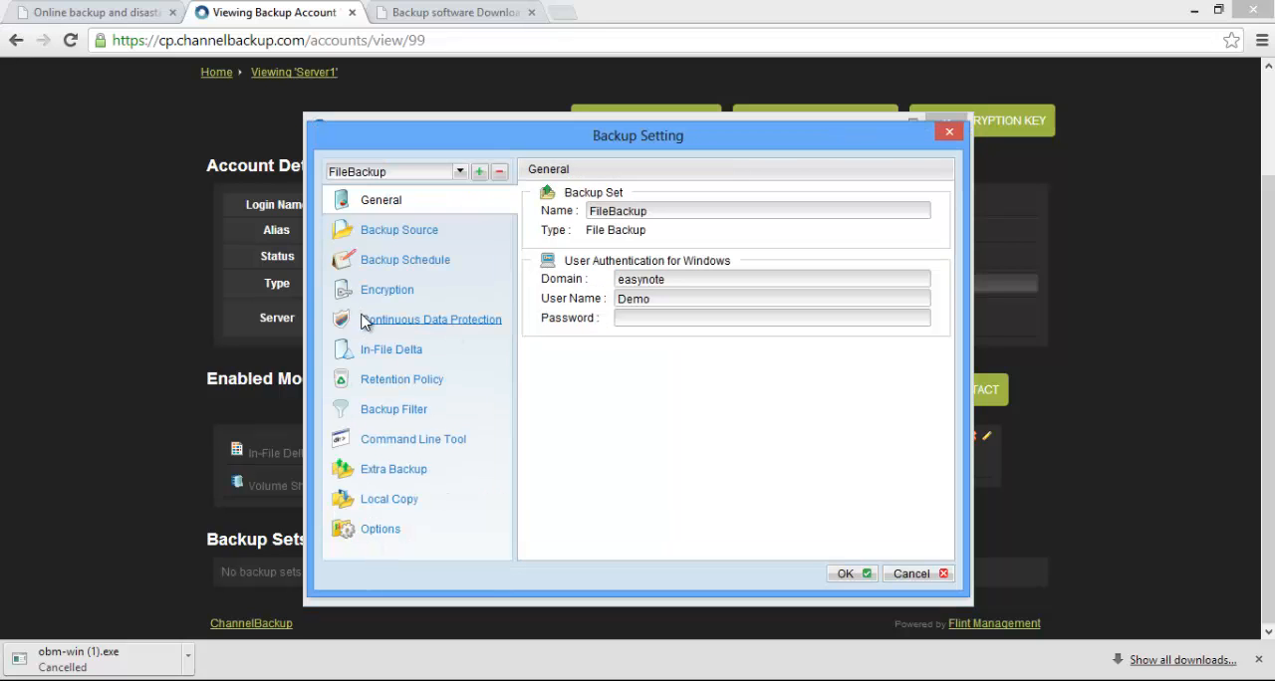
{"action": "left_click", "coordinate": [387, 380]}
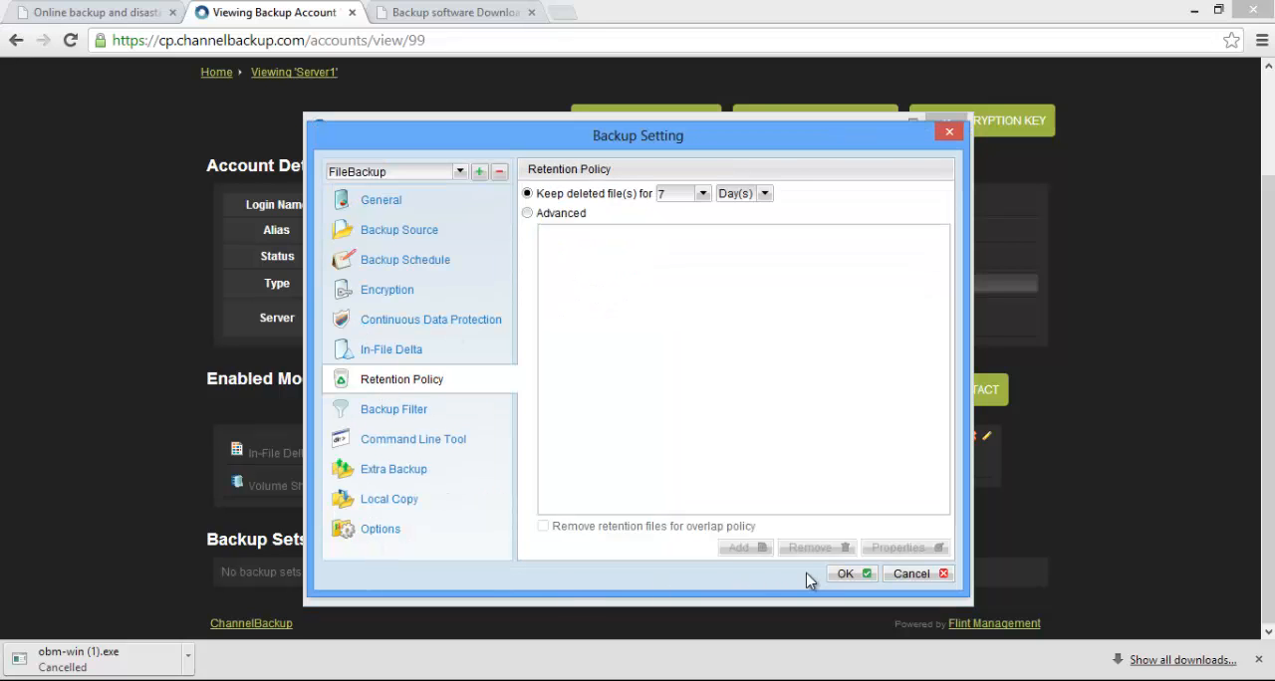
{"action": "left_click", "coordinate": [530, 214]}
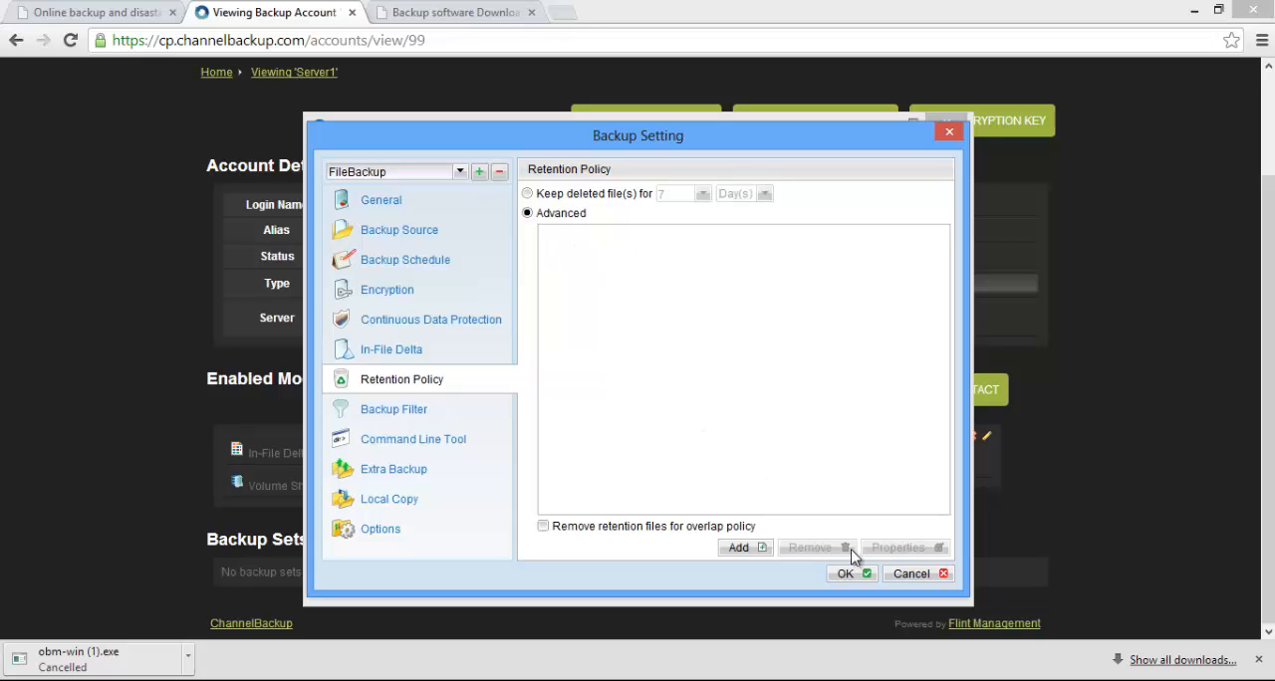
Add a daily retention policy named 14 Day that keeps 14 snapshots to FileBackup's advanced retention list
{"action": "left_click", "coordinate": [742, 550]}
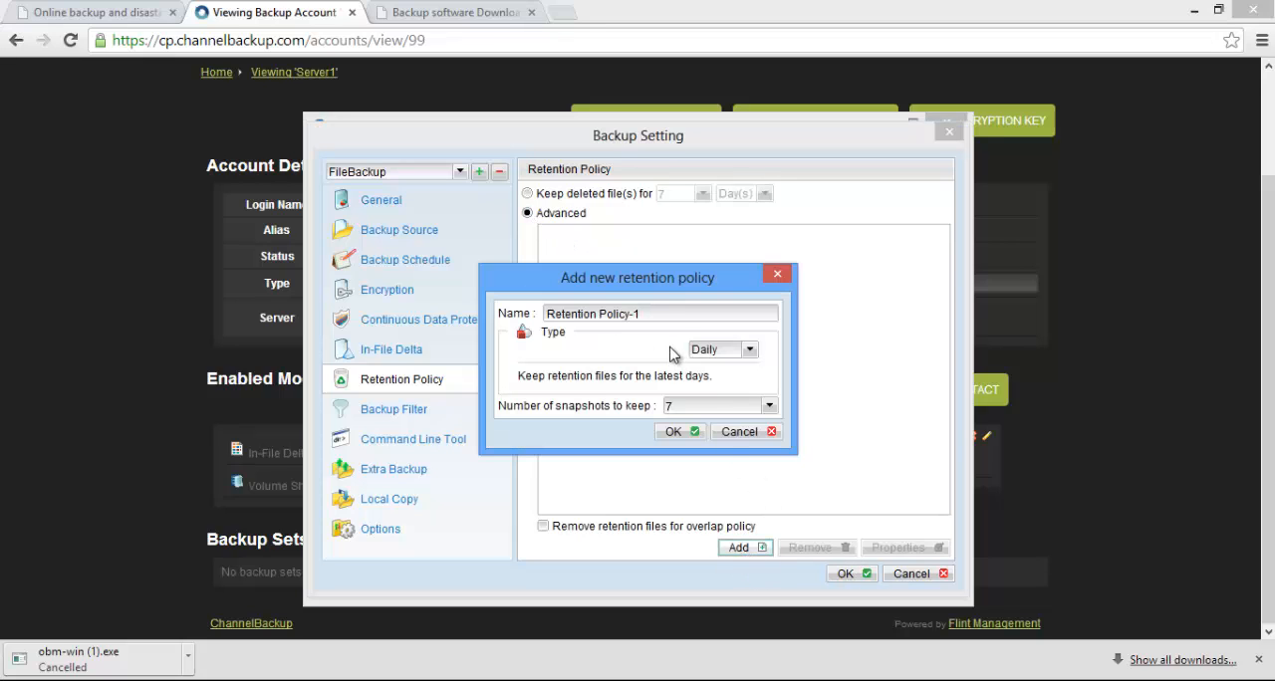
{"action": "left_click", "coordinate": [660, 313]}
{"action": "left_click_drag", "start_coordinate": [655, 315], "coordinate": [538, 326]}
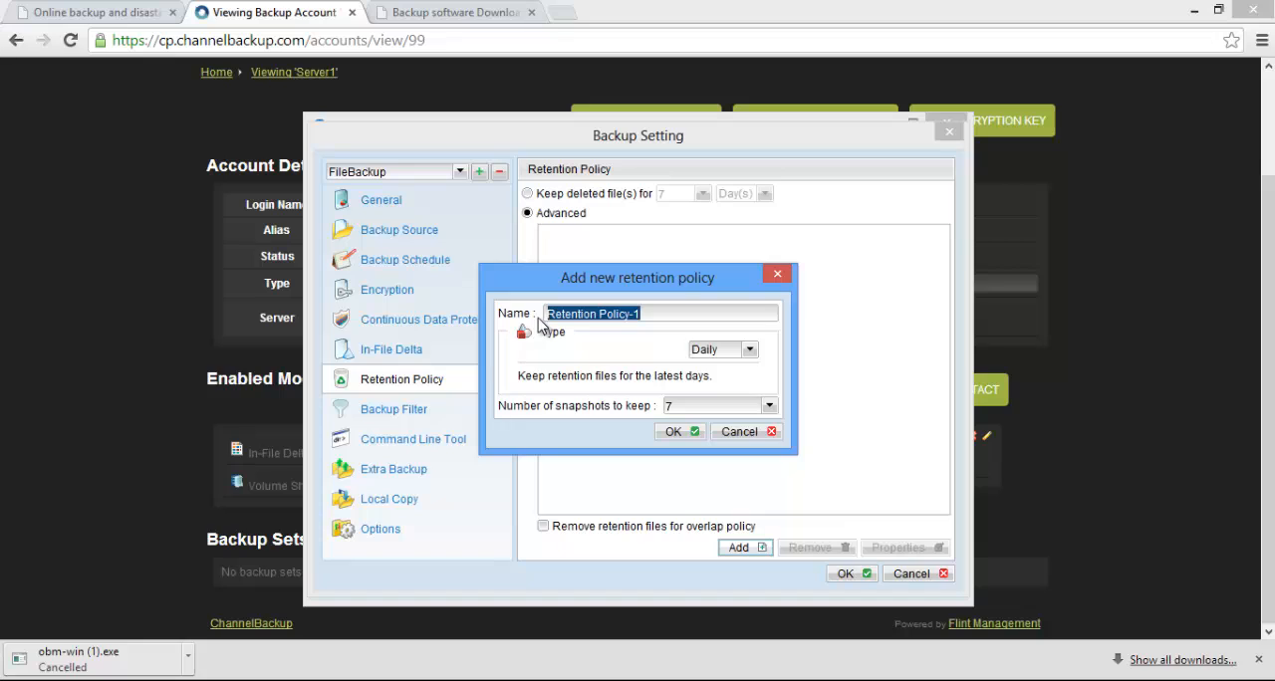
{"action": "type", "text": "1"}
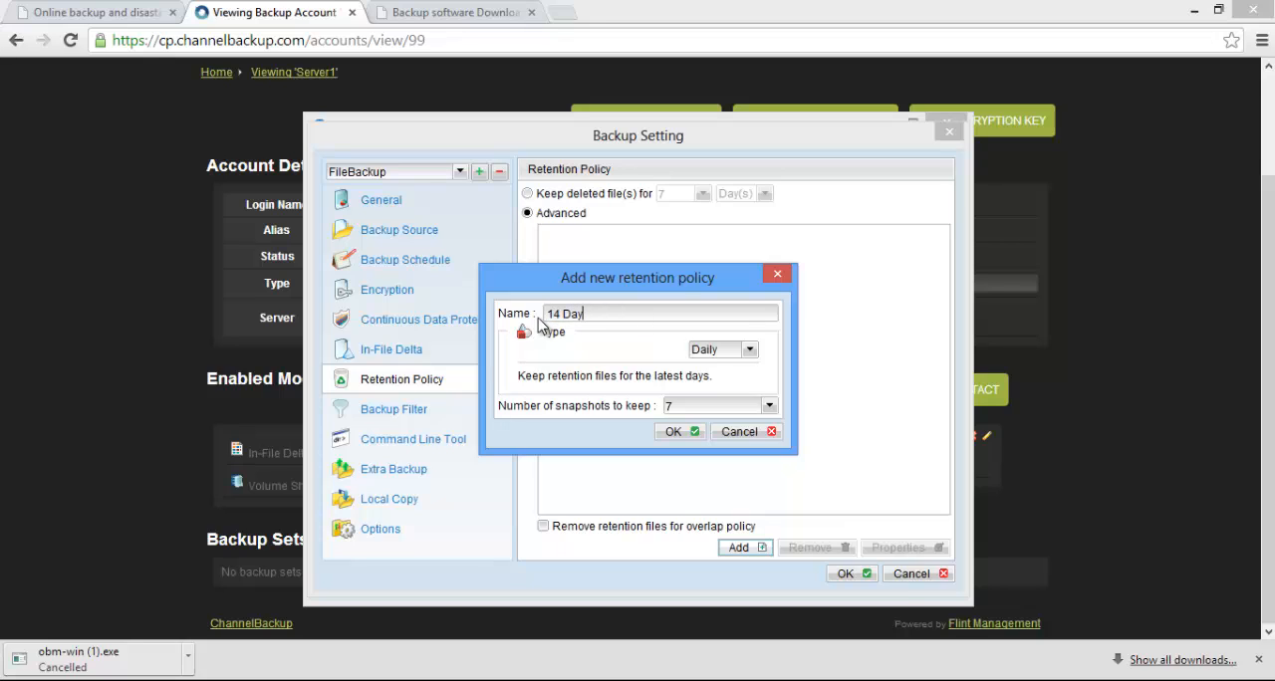
{"action": "type", "text": "4 Day"}
{"action": "left_click", "coordinate": [769, 406]}
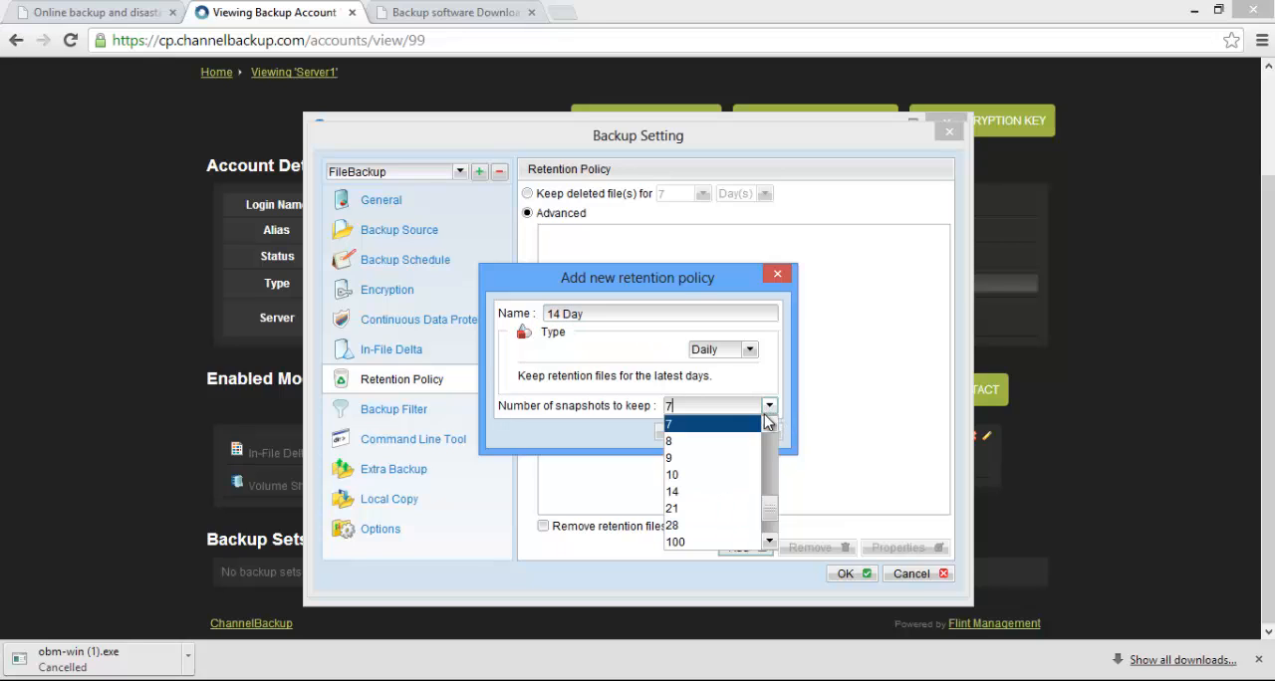
{"action": "left_click", "coordinate": [719, 491]}
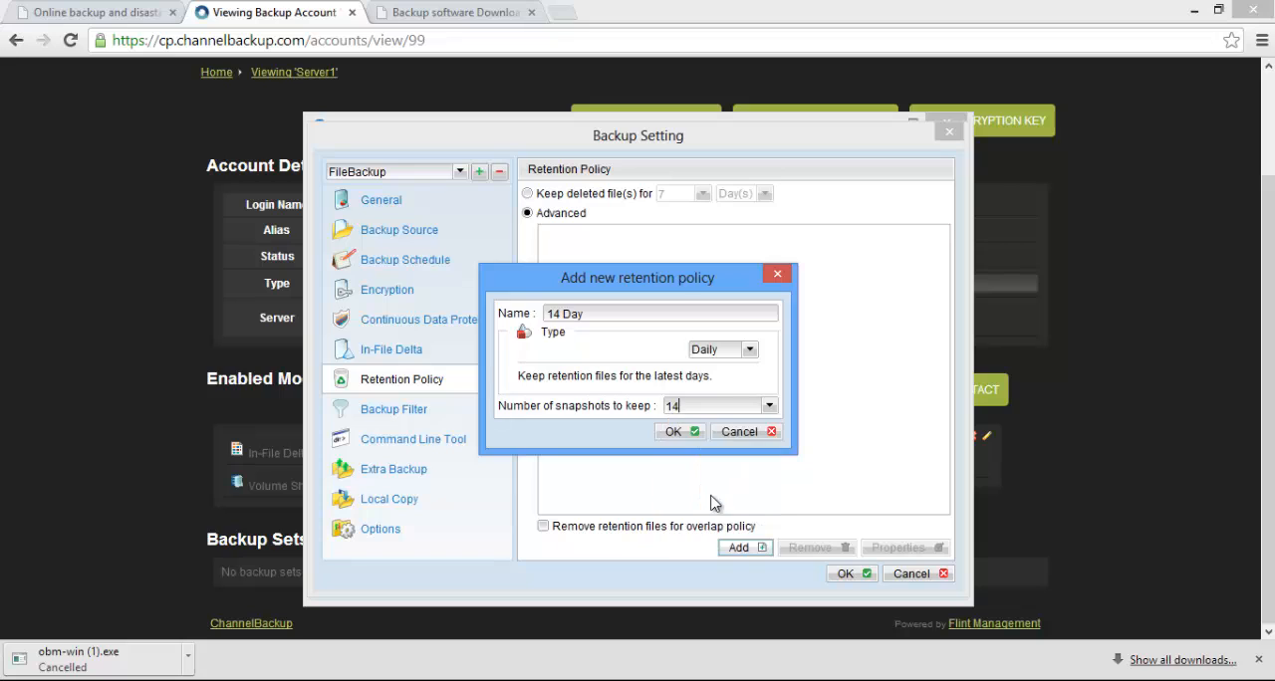
{"action": "left_click", "coordinate": [673, 434]}
Review the 14 Day policy's properties and FileBackup's Extra Backup options, and cancel out of the backup settings
{"action": "left_click", "coordinate": [905, 550]}
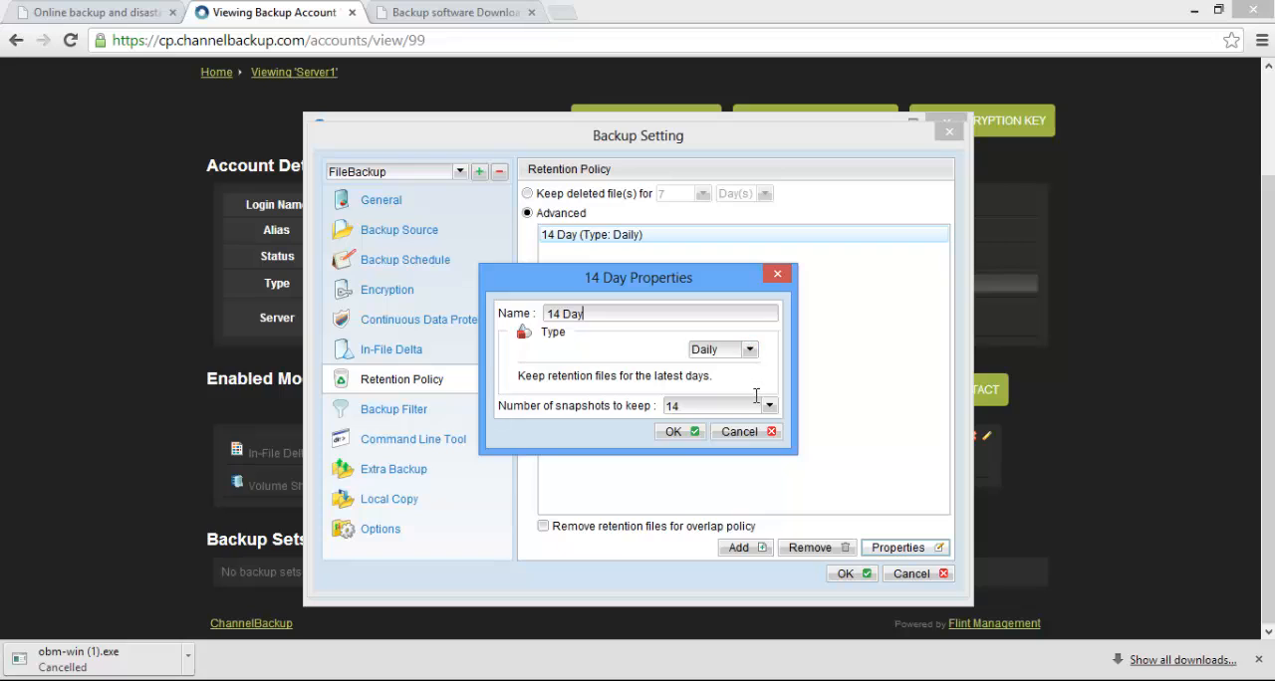
{"action": "left_click", "coordinate": [687, 433]}
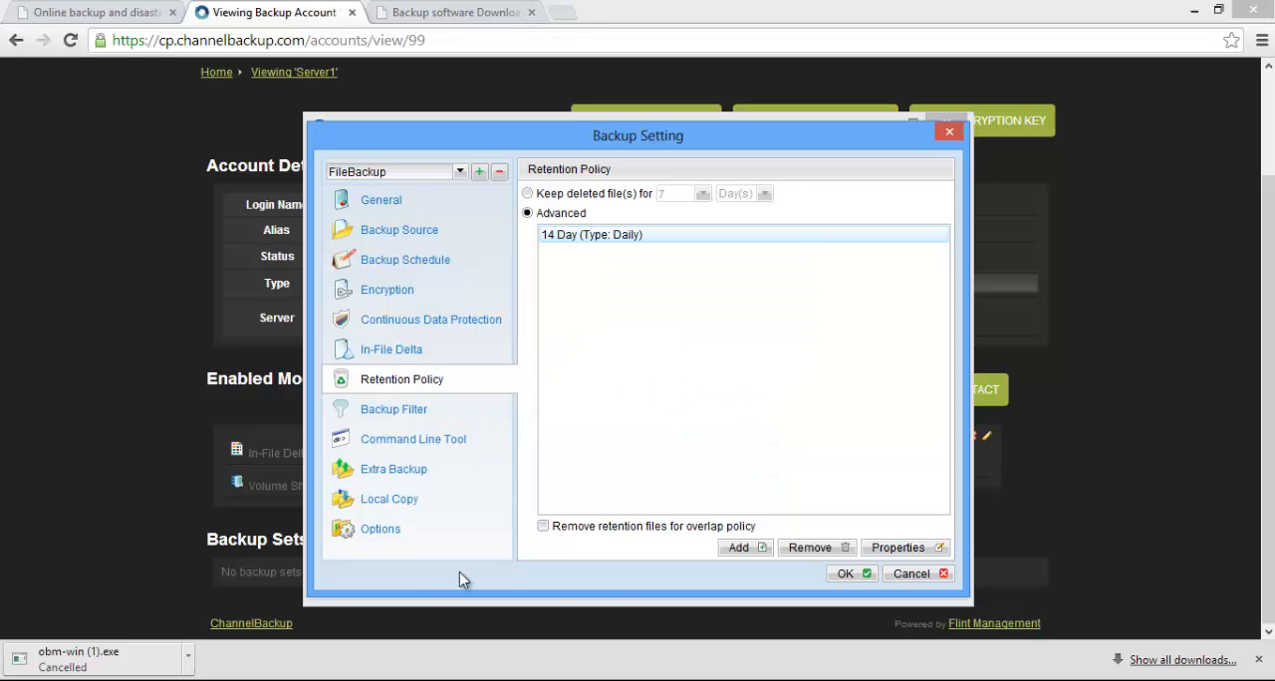
{"action": "left_click", "coordinate": [385, 474]}
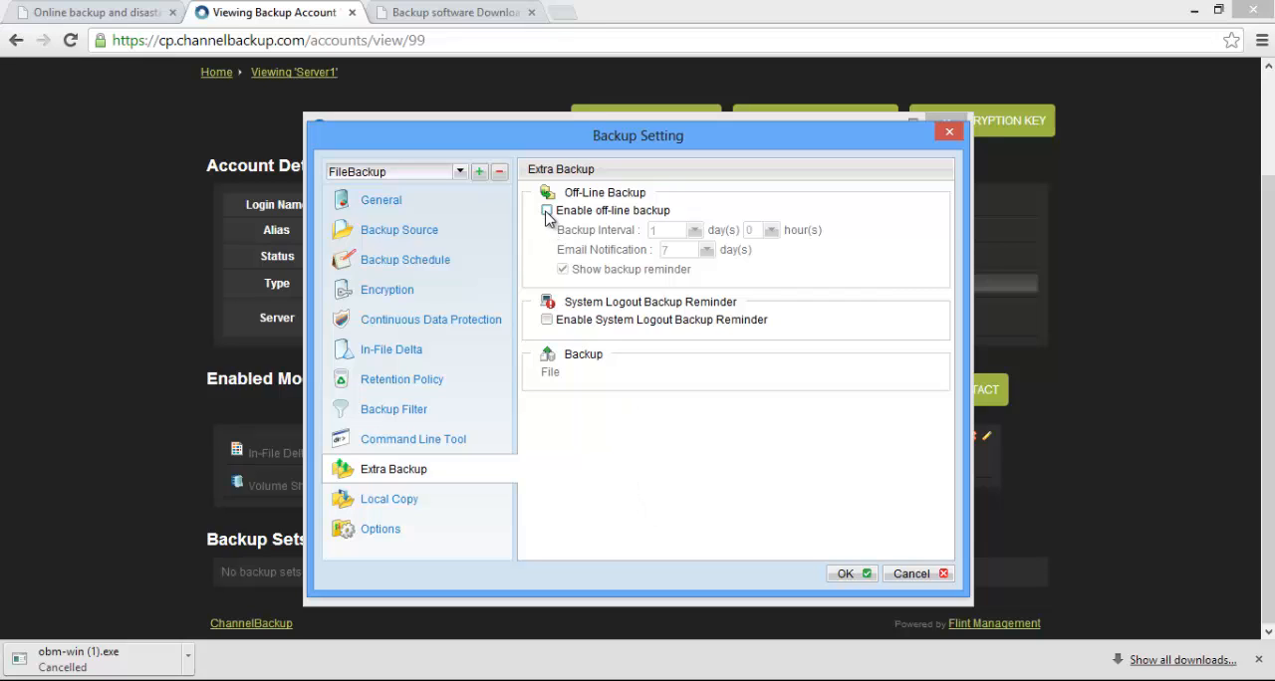
{"action": "left_click", "coordinate": [908, 574]}
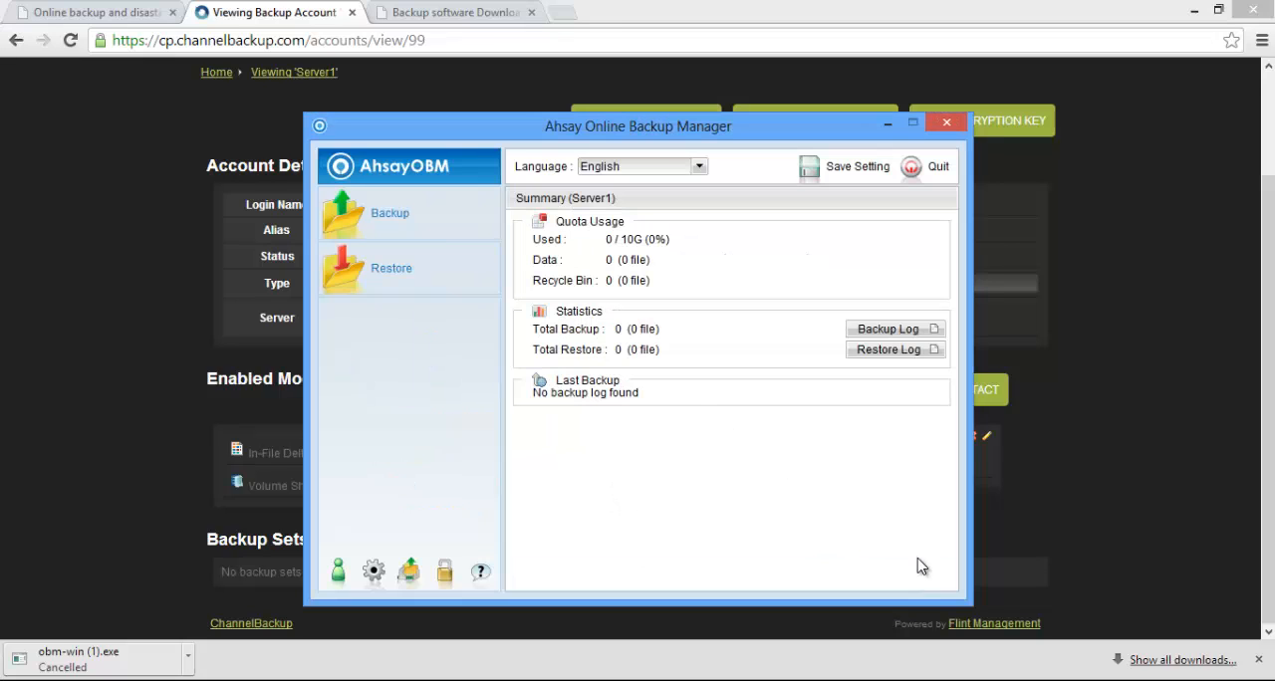
Run a backup of the FileBackup set, view its log, and close the log and the backup progress window
{"action": "left_click", "coordinate": [400, 218]}
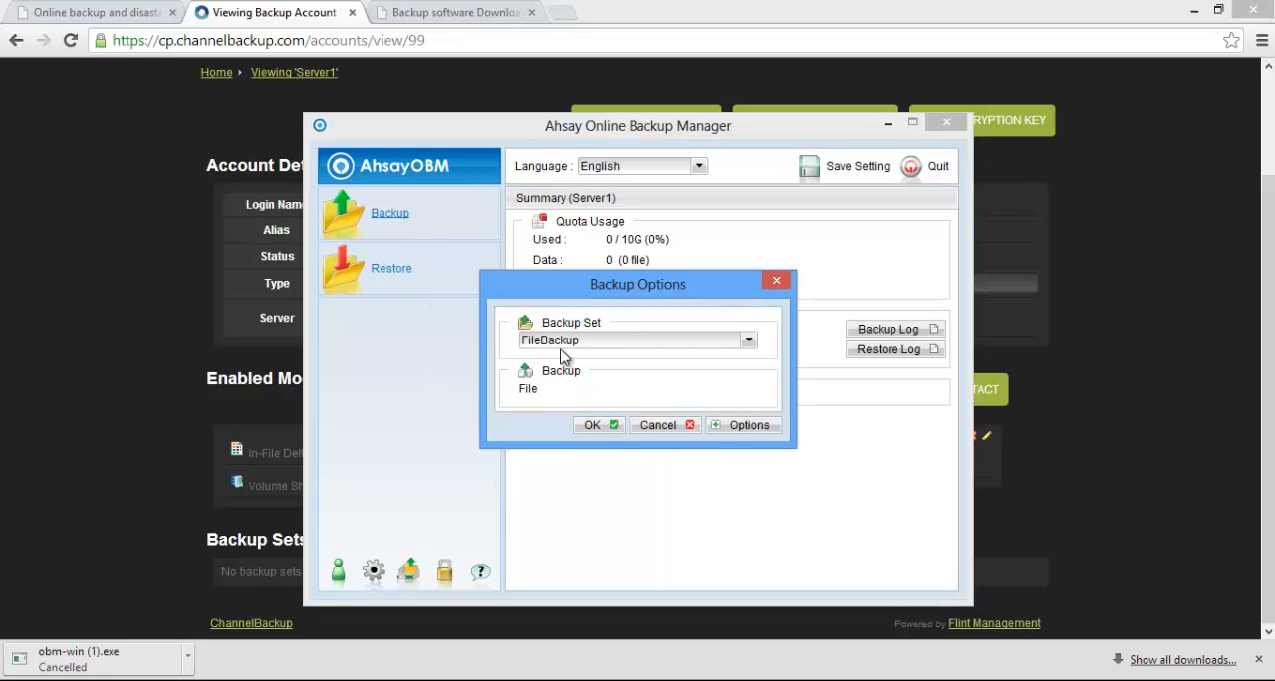
{"action": "left_click", "coordinate": [594, 425]}
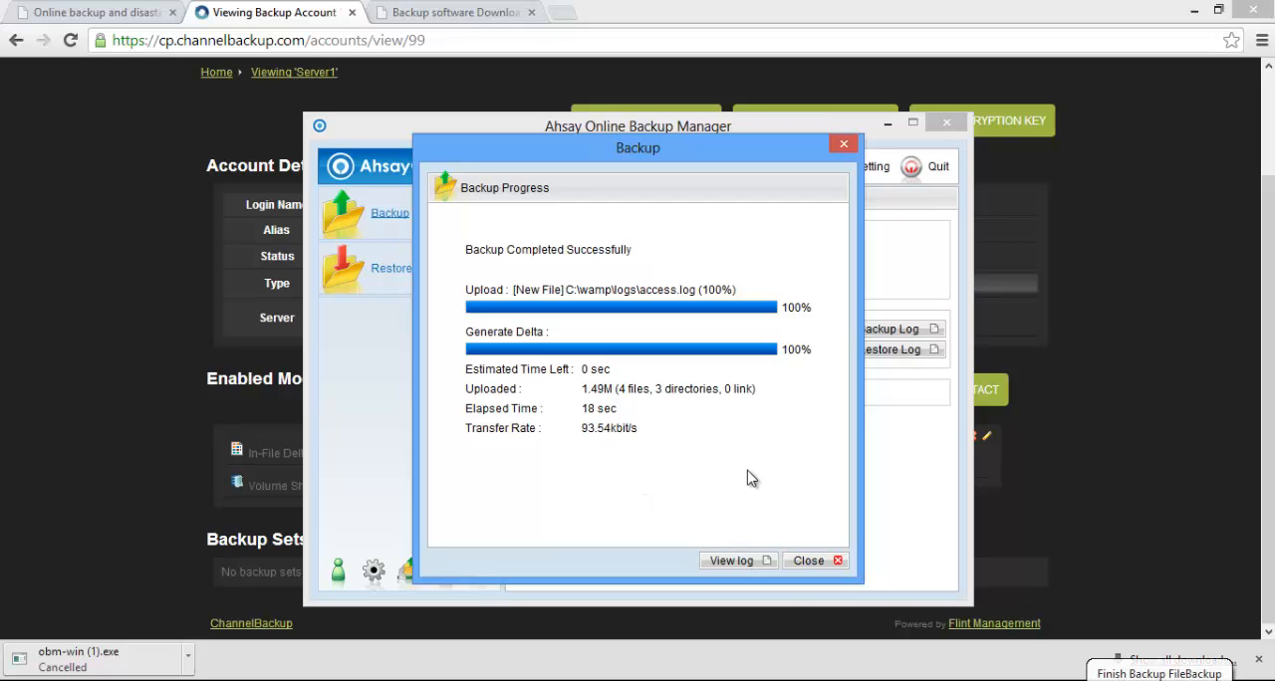
{"action": "left_click", "coordinate": [737, 562]}
{"action": "mouse_move", "coordinate": [975, 215]}
{"action": "left_mouse_down"}
{"action": "mouse_move", "coordinate": [983, 360]}
{"action": "mouse_move", "coordinate": [964, 544]}
{"action": "mouse_move", "coordinate": [961, 219]}
{"action": "left_mouse_up"}
{"action": "left_click", "coordinate": [947, 594]}
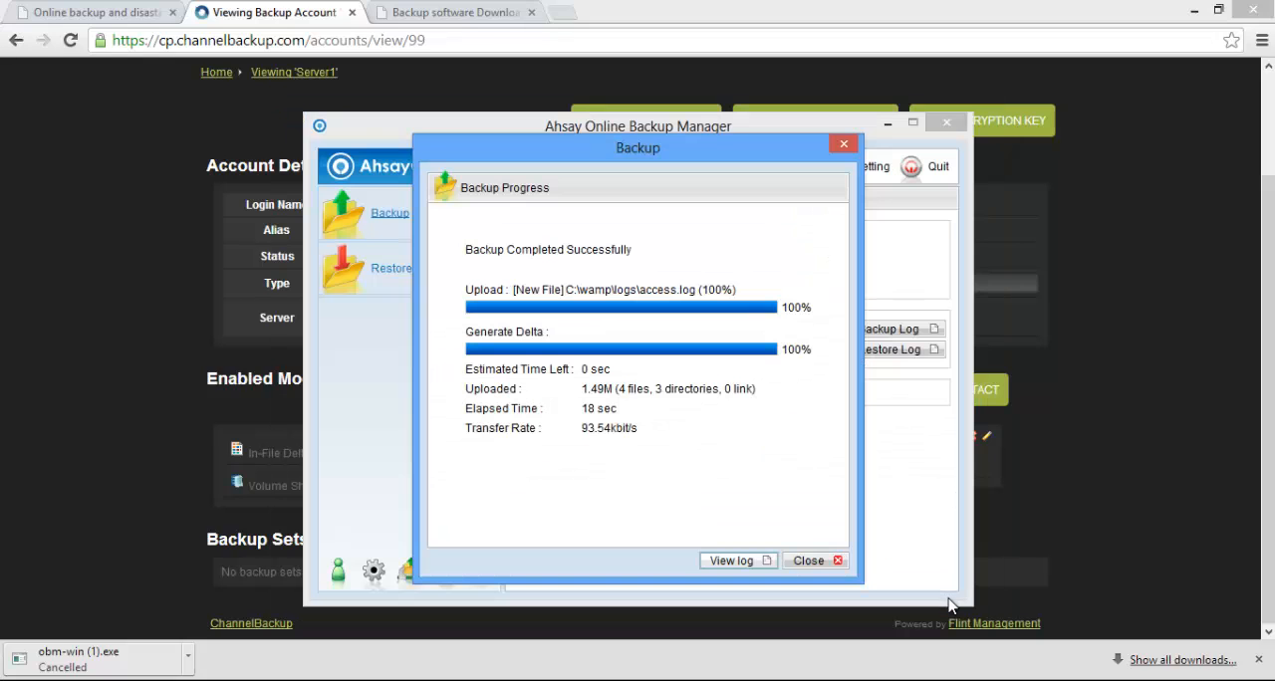
{"action": "left_click", "coordinate": [821, 570]}
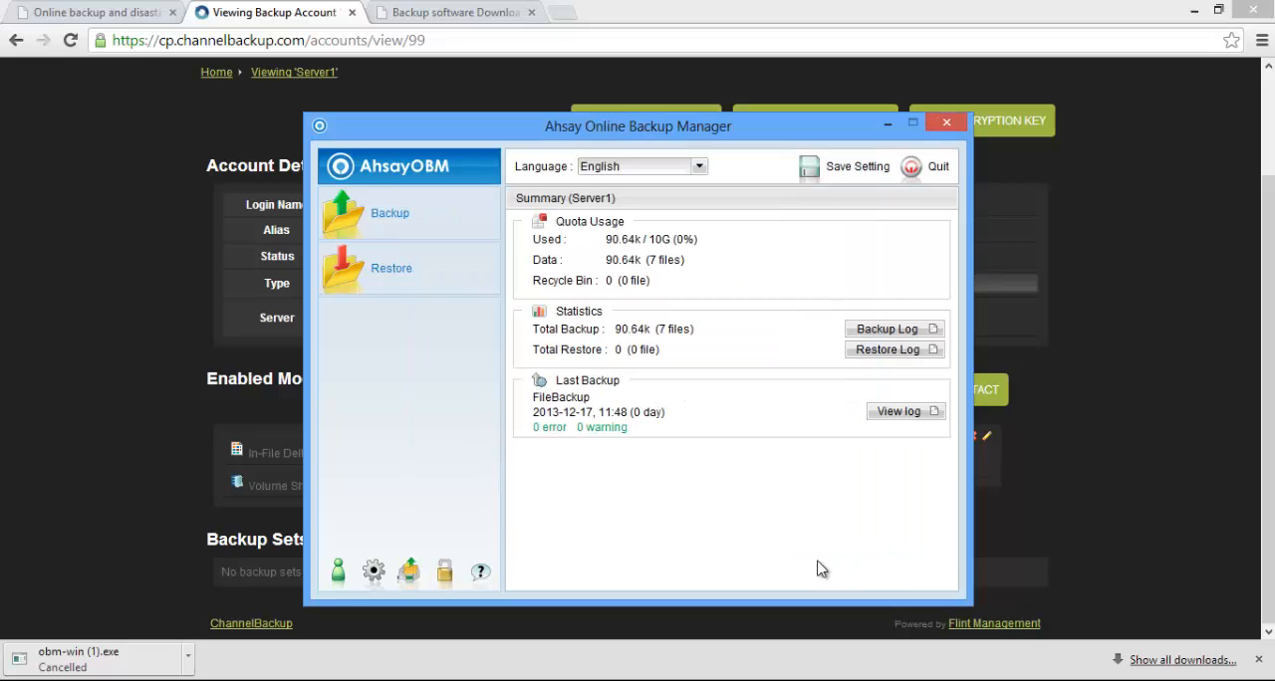